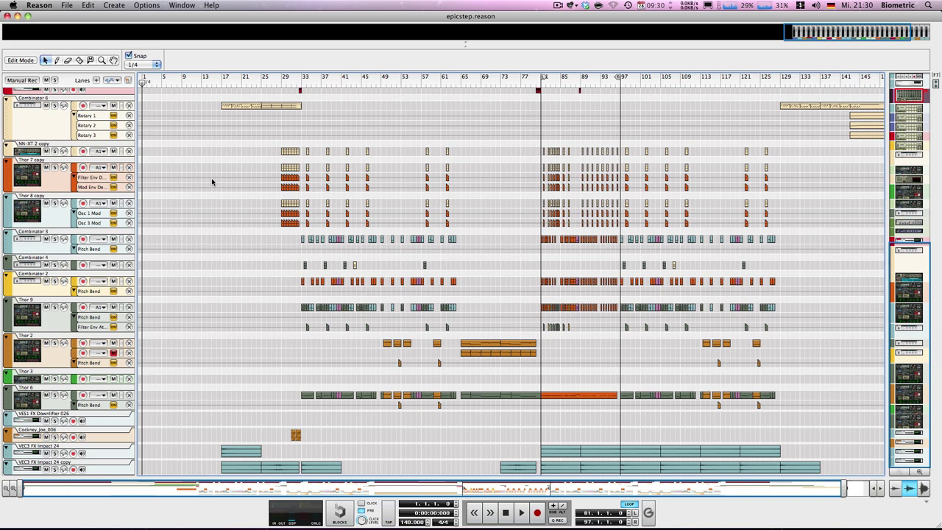
Step: Set the sequencer Snap value to Bar, with the song position at bar 33
{"action": "scroll", "coordinate": [212, 181], "scroll_direction": "up", "scroll_amount": 10}
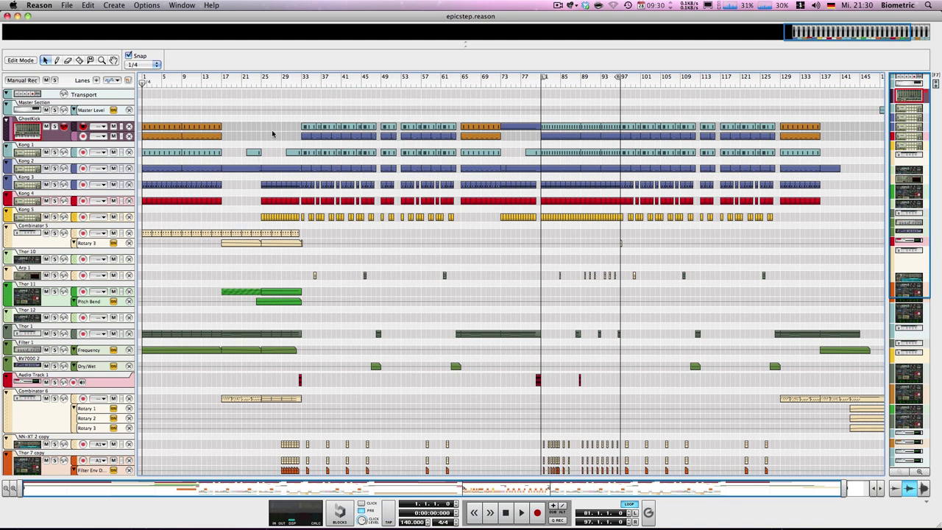
{"action": "left_click", "coordinate": [300, 81]}
{"action": "left_click", "coordinate": [156, 64]}
{"action": "left_click", "coordinate": [148, 51]}
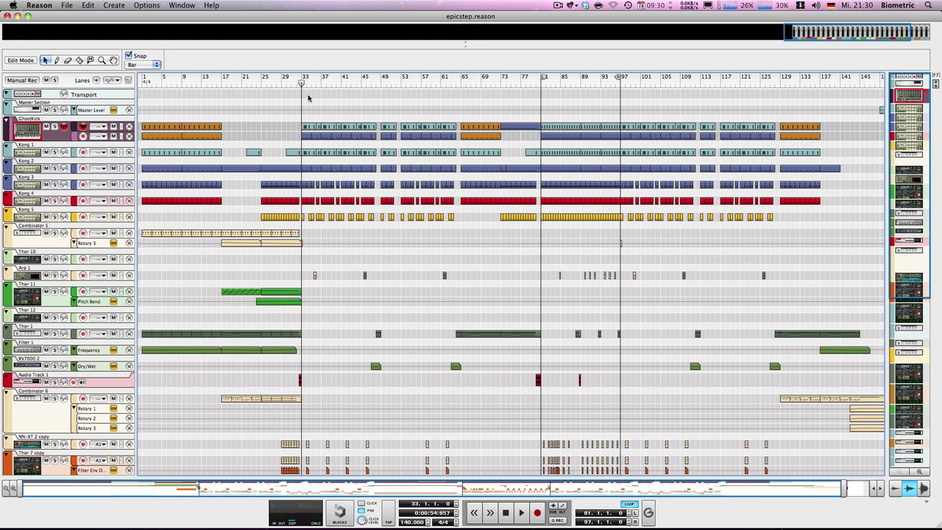
Step: Play the arrangement from bar 33, stop, and return to bar 33
{"action": "key", "text": "space"}
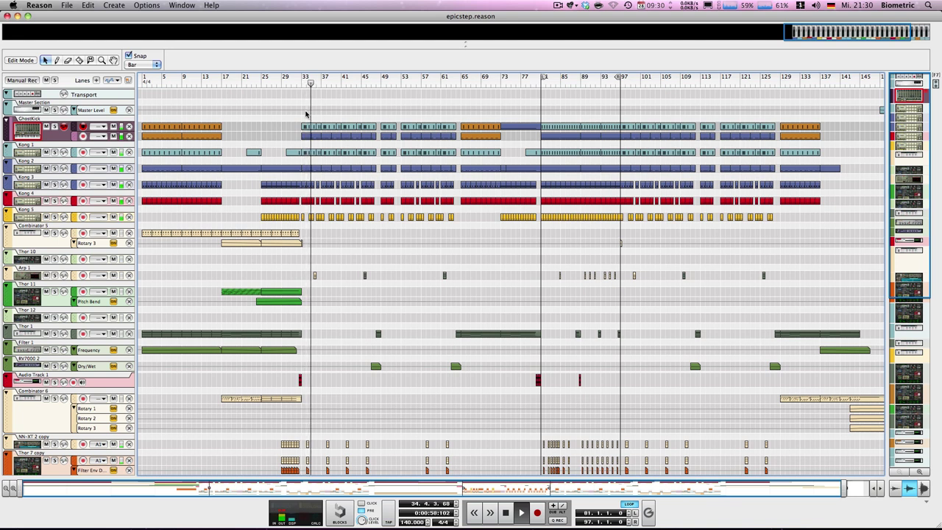
{"action": "key", "text": "space"}
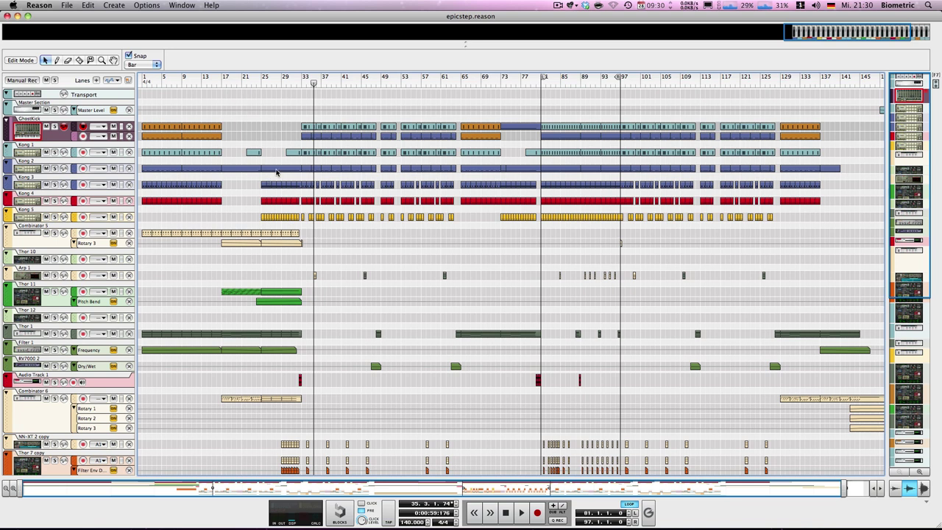
{"action": "key", "text": "KP_7"}
{"action": "key", "text": "KP_7"}
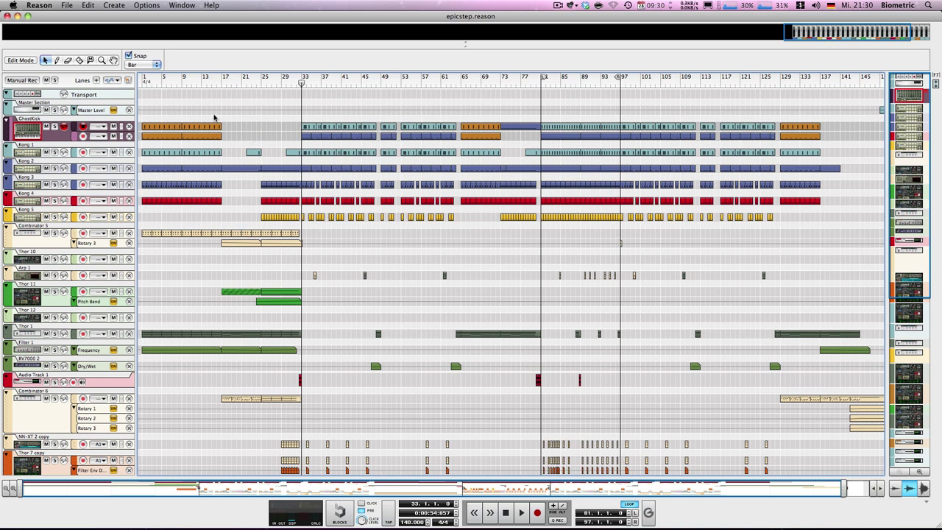
Step: Draw a clip spanning bars 1–17 in the Master Level lane
{"action": "left_click_drag", "start_coordinate": [207, 82], "coordinate": [114, 83]}
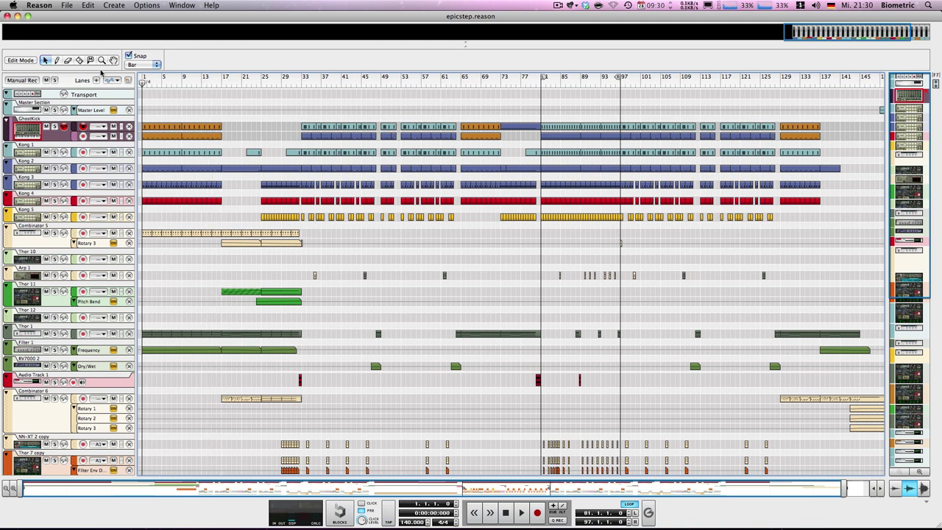
{"action": "key", "text": "w"}
{"action": "left_click_drag", "start_coordinate": [144, 108], "coordinate": [222, 109]}
{"action": "key", "text": "q"}
{"action": "left_click", "coordinate": [219, 112]}
{"action": "right_click", "coordinate": [180, 112]}
{"action": "left_click", "coordinate": [189, 105]}
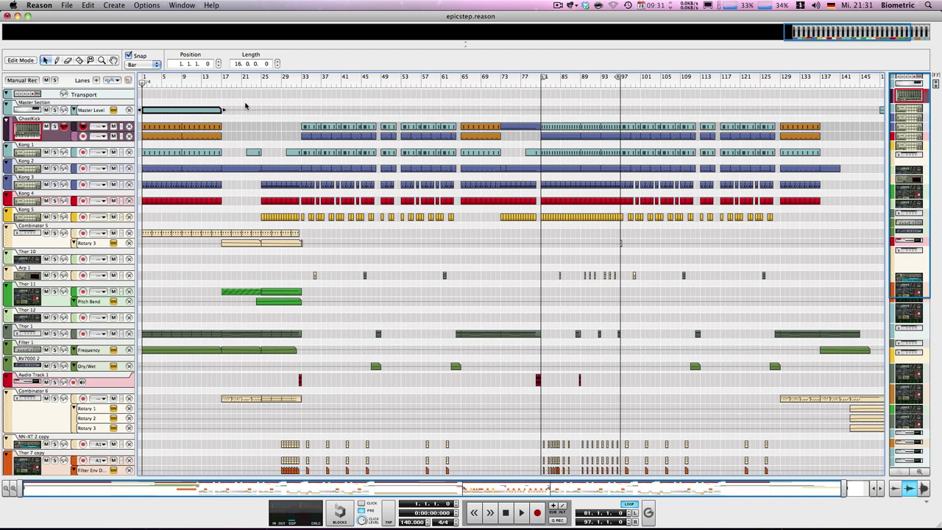
Step: Play the song from bar 1, stop, and reset the position to bar 1
{"action": "scroll", "coordinate": [246, 106], "scroll_direction": "down", "scroll_amount": 10}
{"action": "scroll", "coordinate": [247, 118], "scroll_direction": "up", "scroll_amount": 10}
{"action": "key", "text": "space"}
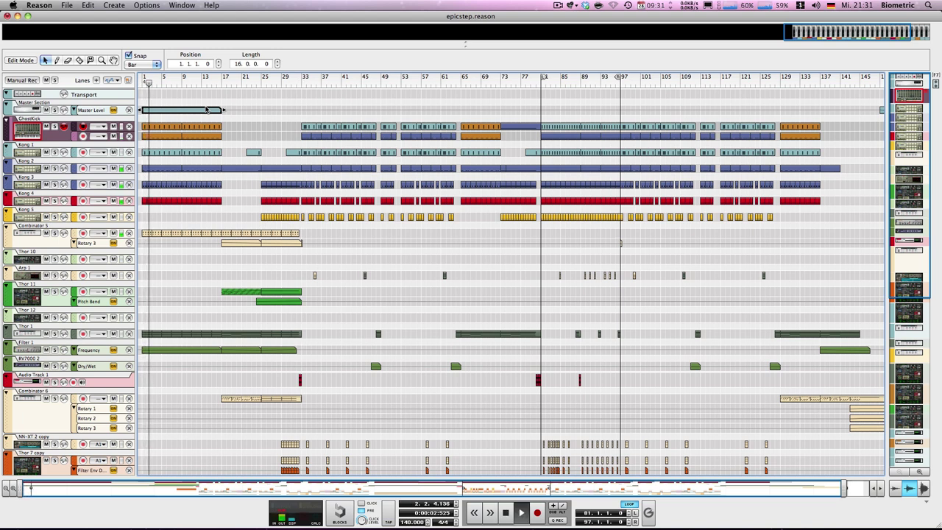
{"action": "key", "text": "space"}
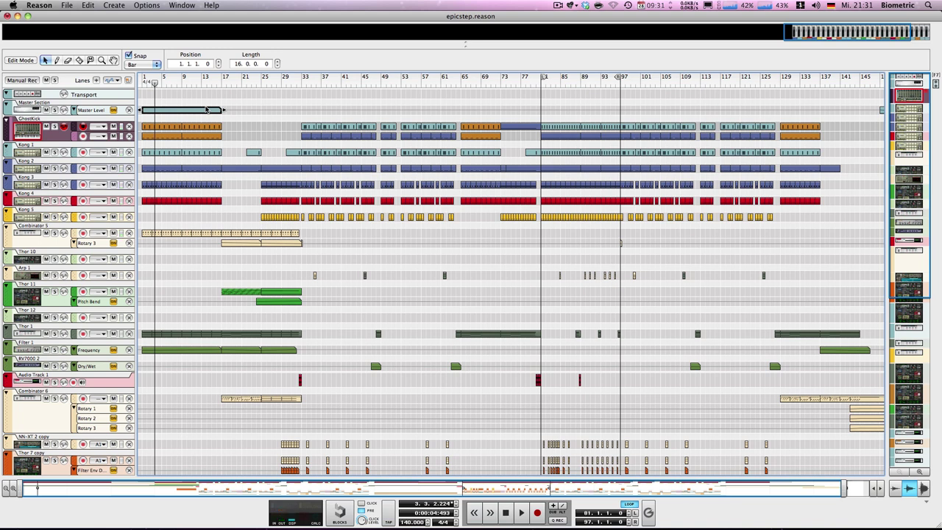
{"action": "key", "text": "KP_0"}
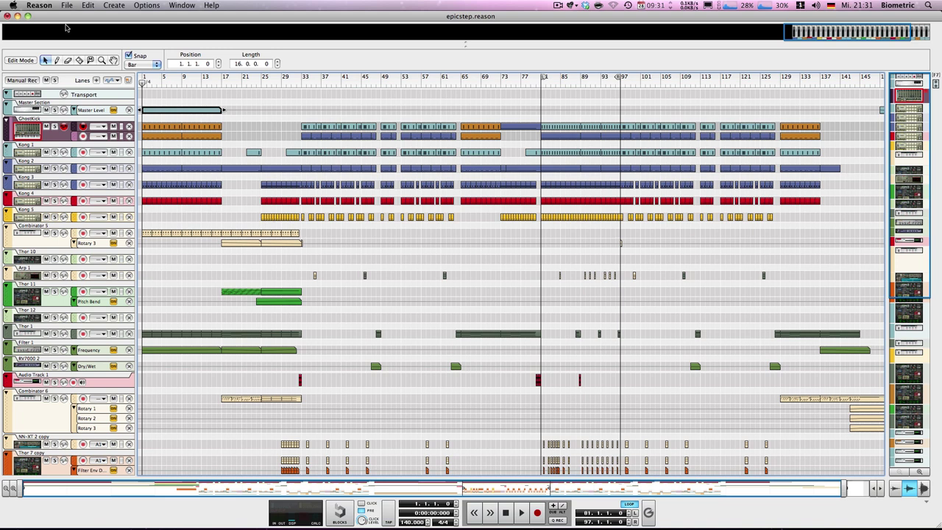
{"action": "left_click", "coordinate": [153, 293]}
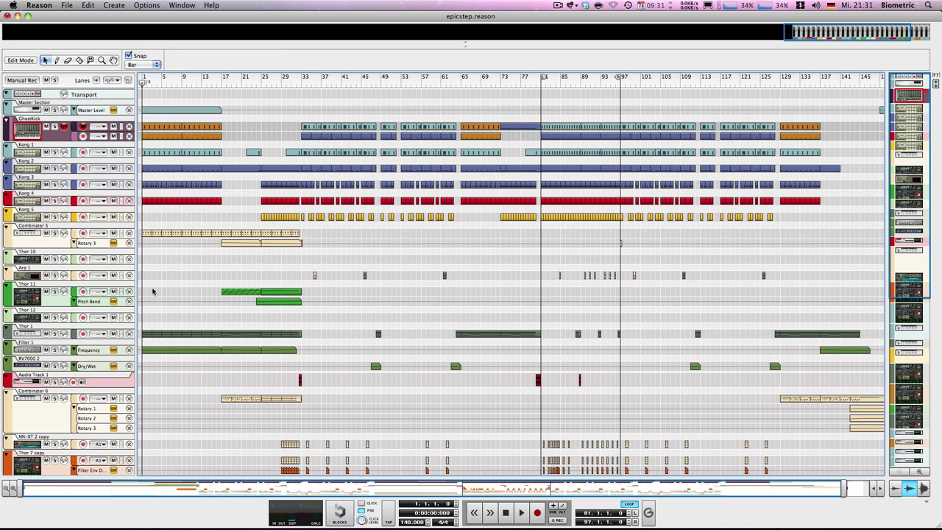
{"action": "left_click", "coordinate": [206, 80]}
{"action": "left_click_drag", "start_coordinate": [207, 81], "coordinate": [142, 81]}
{"action": "mouse_move", "coordinate": [205, 81]}
{"action": "left_mouse_down"}
{"action": "mouse_move", "coordinate": [217, 81]}
{"action": "mouse_move", "coordinate": [202, 81]}
{"action": "left_mouse_up"}
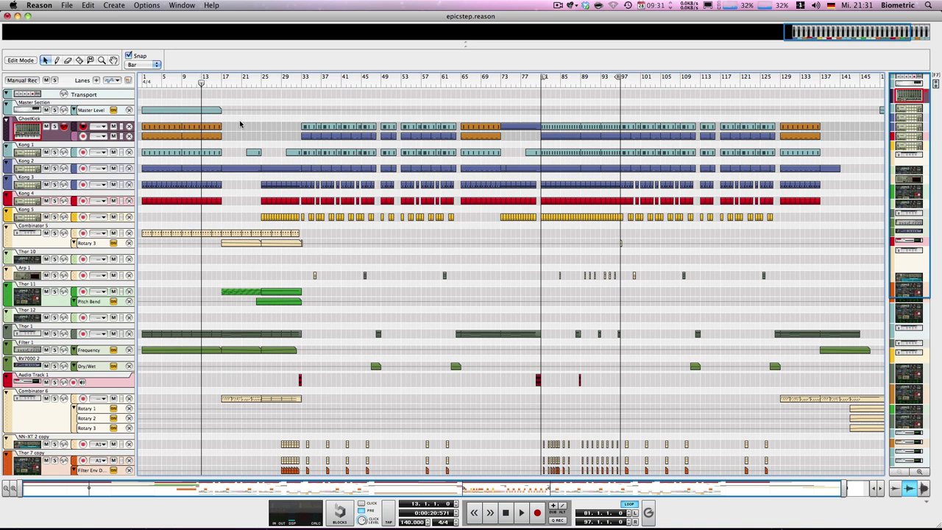
{"action": "key", "text": "space"}
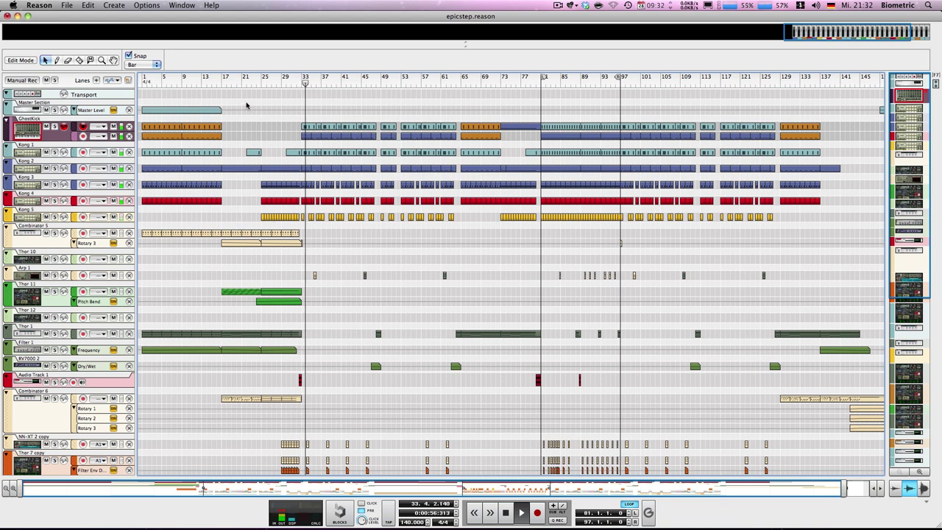
Step: Copy the Master Level clip to bars 17–33 and colour it Asparagus
{"action": "key", "text": "space"}
{"action": "left_click", "coordinate": [223, 105]}
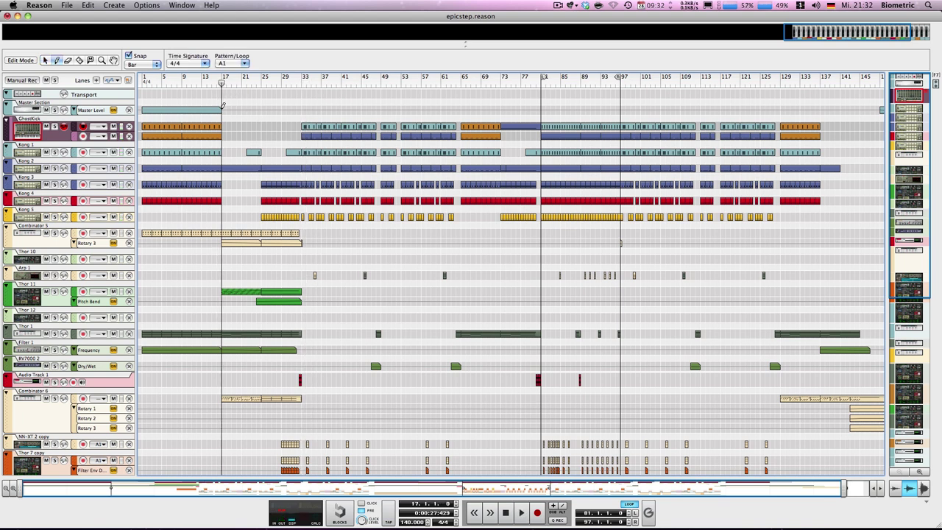
{"action": "key", "text": "q"}
{"action": "left_click", "coordinate": [191, 110]}
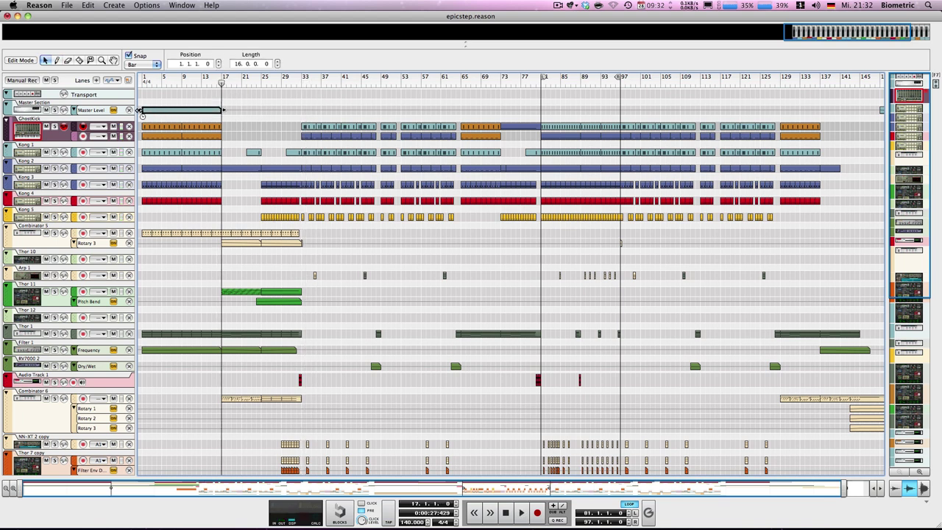
{"action": "left_click_drag", "start_coordinate": [177, 111], "coordinate": [256, 112]}
{"action": "right_click", "coordinate": [231, 109]}
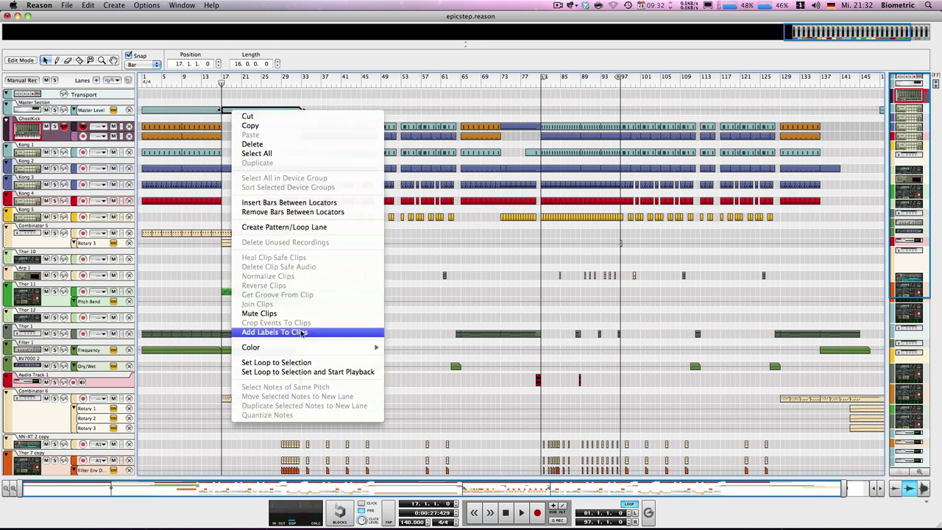
{"action": "mouse_move", "coordinate": [353, 346]}
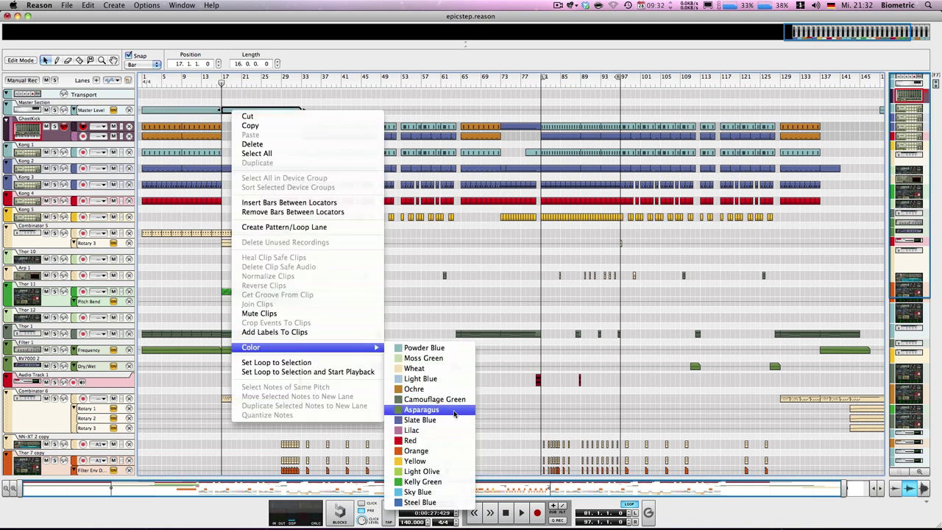
{"action": "left_click", "coordinate": [454, 409]}
{"action": "left_click", "coordinate": [228, 123]}
Step: Set the song position to bar 33 and start playback
{"action": "left_click_drag", "start_coordinate": [161, 82], "coordinate": [221, 93]}
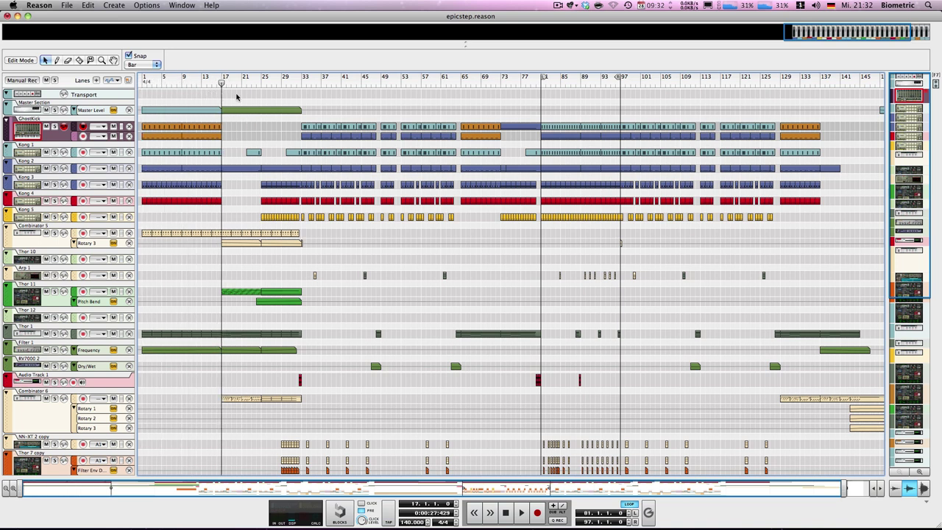
{"action": "left_click", "coordinate": [302, 80]}
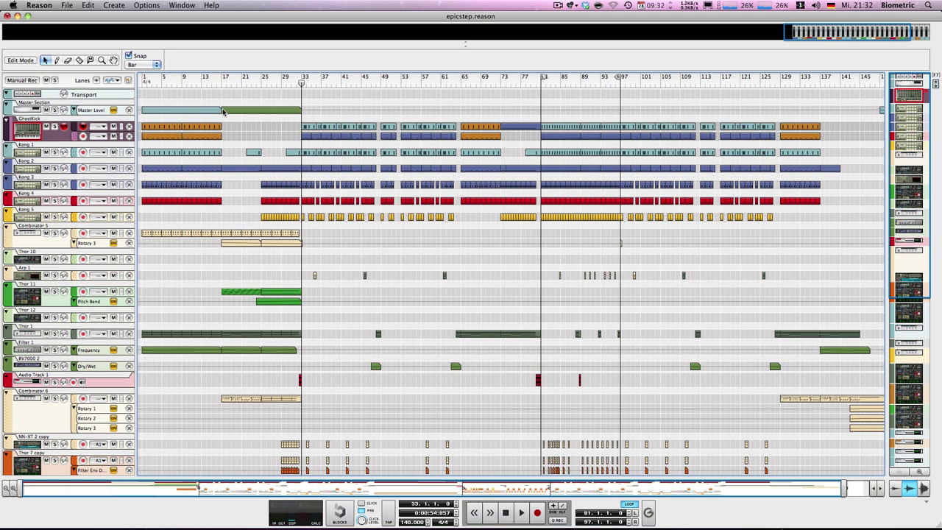
{"action": "left_click_drag", "start_coordinate": [381, 80], "coordinate": [381, 82]}
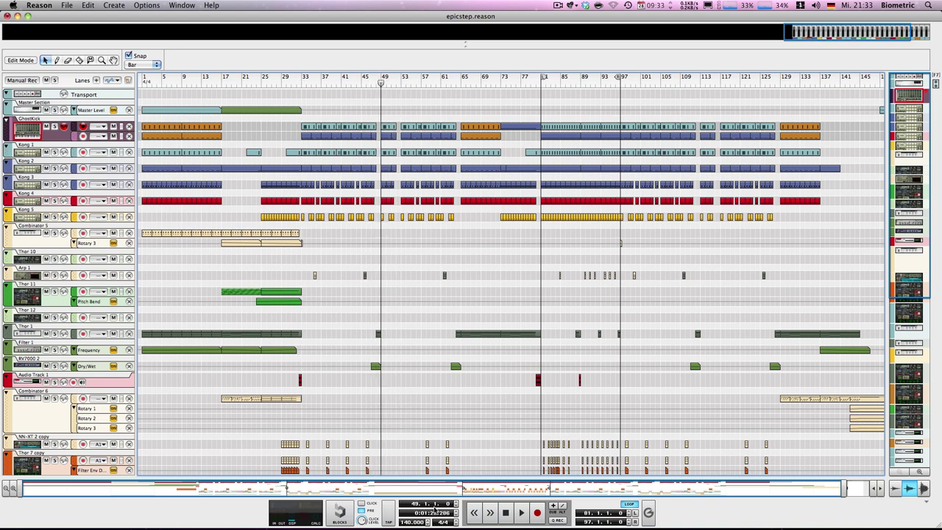
{"action": "left_click", "coordinate": [301, 83]}
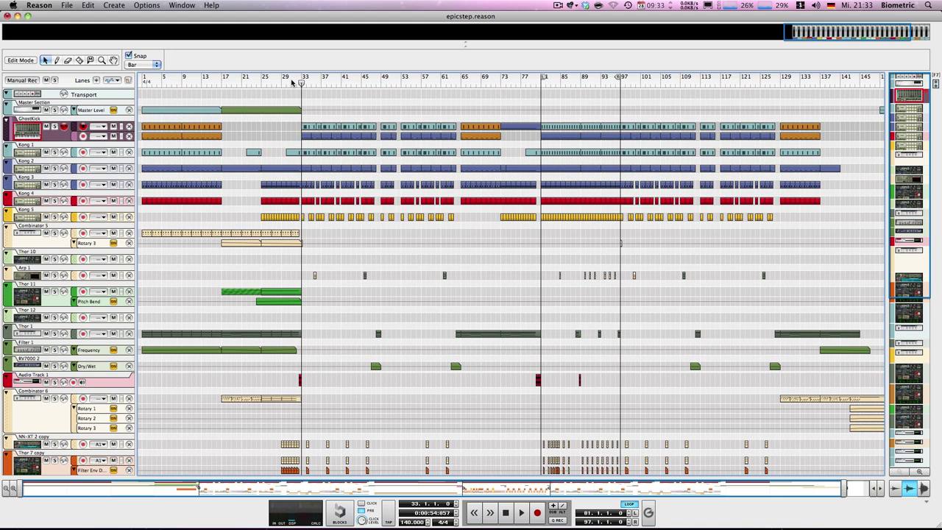
{"action": "key", "text": "space"}
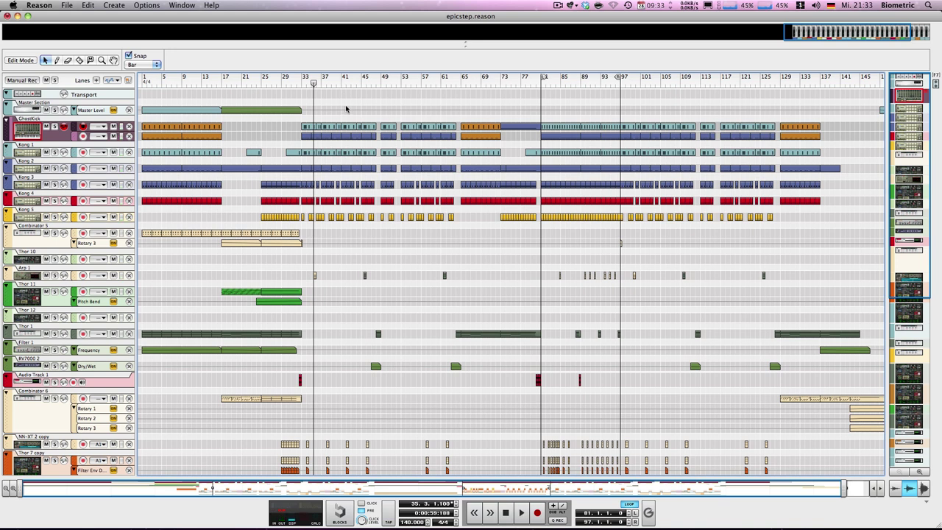
Step: Draw a red Master Level clip spanning bars 33–49
{"action": "left_click_drag", "start_coordinate": [303, 109], "coordinate": [371, 104]}
{"action": "right_click", "coordinate": [368, 113]}
{"action": "mouse_move", "coordinate": [426, 346]}
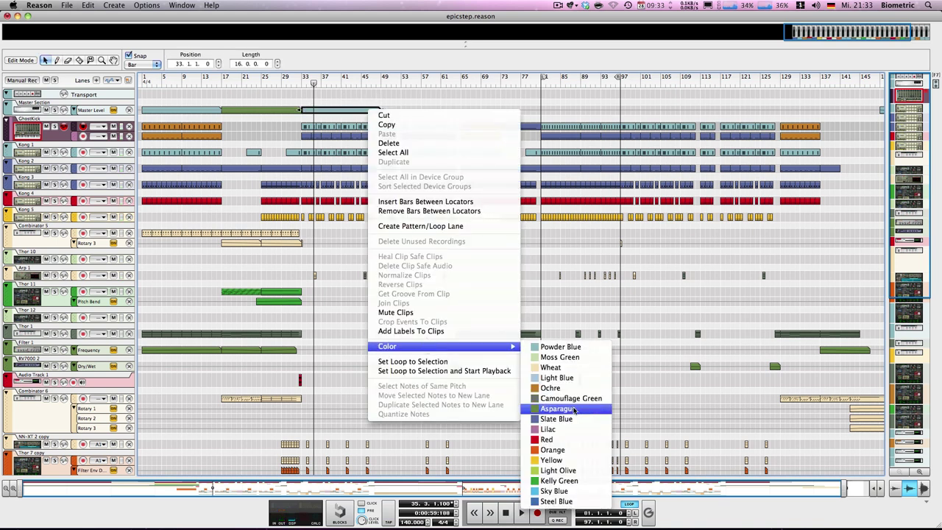
{"action": "left_click", "coordinate": [570, 440]}
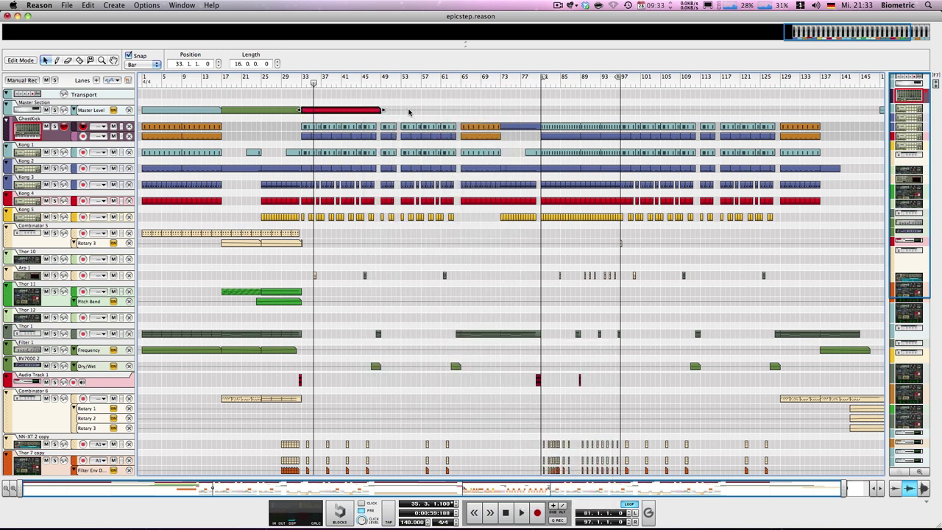
Step: Audition bars 40–49 and stop playback with the position at bar 49
{"action": "left_click", "coordinate": [342, 84]}
{"action": "key", "text": "space"}
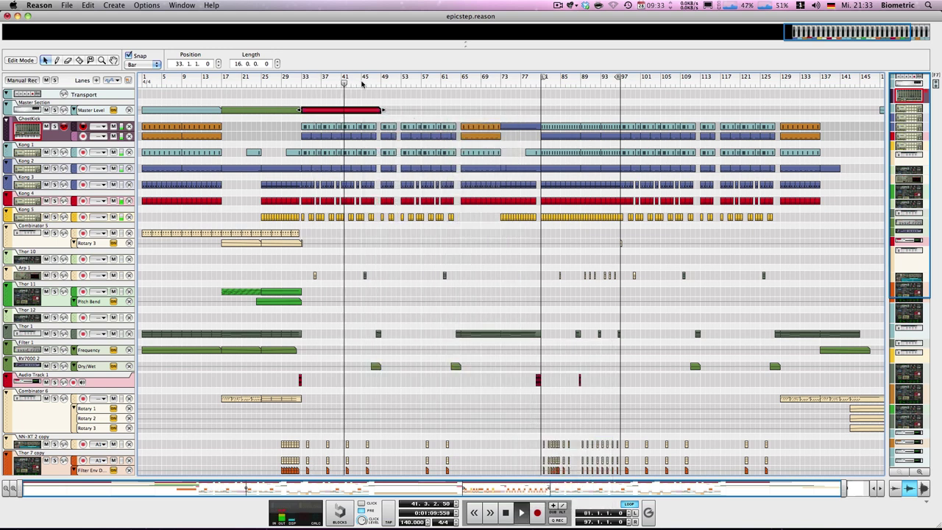
{"action": "left_click", "coordinate": [397, 108]}
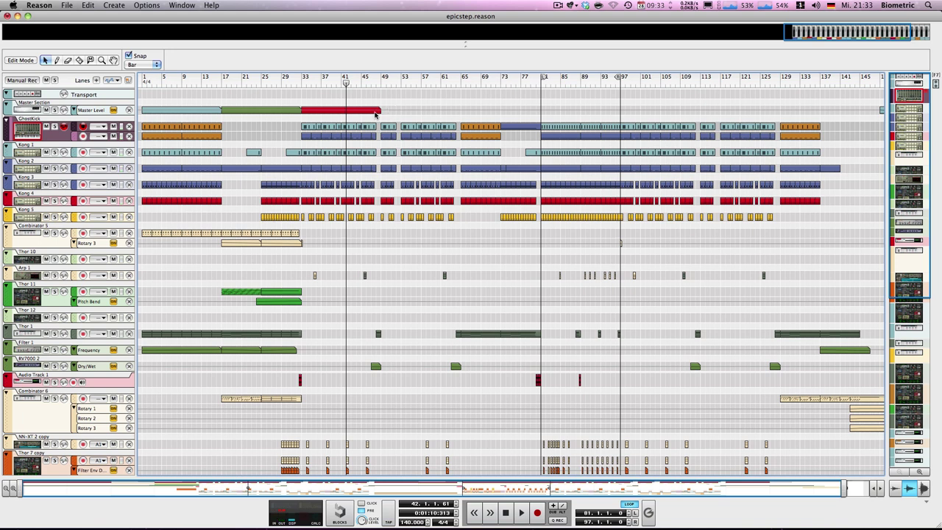
{"action": "left_click", "coordinate": [366, 82]}
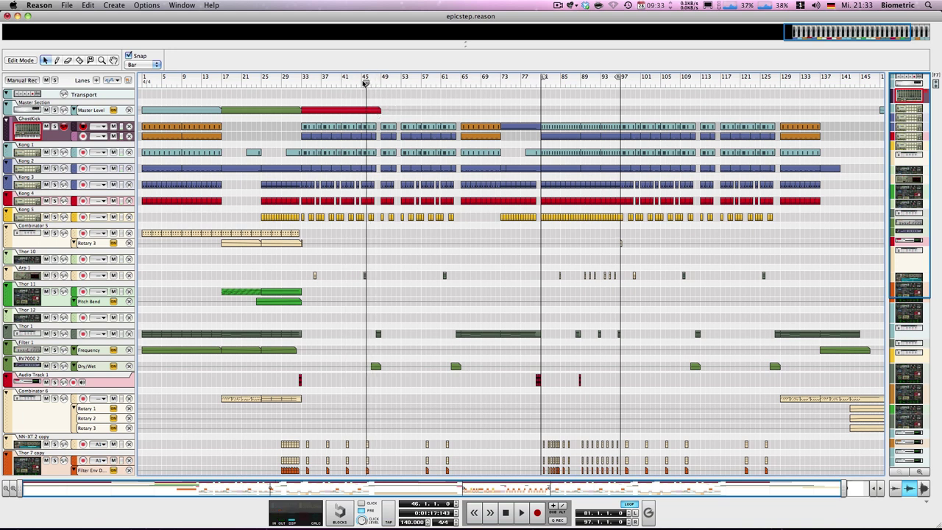
{"action": "left_click", "coordinate": [382, 83]}
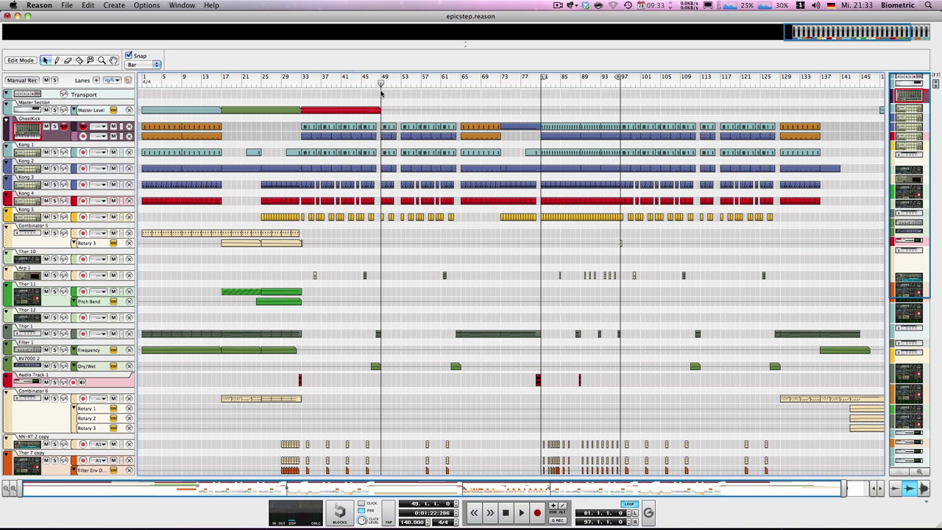
{"action": "left_click", "coordinate": [373, 80]}
{"action": "key", "text": "space"}
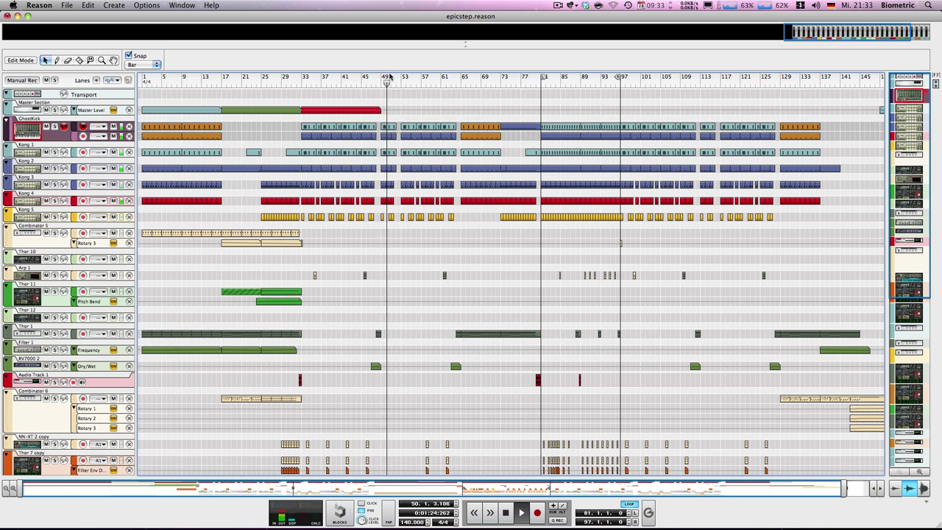
{"action": "key", "text": "space"}
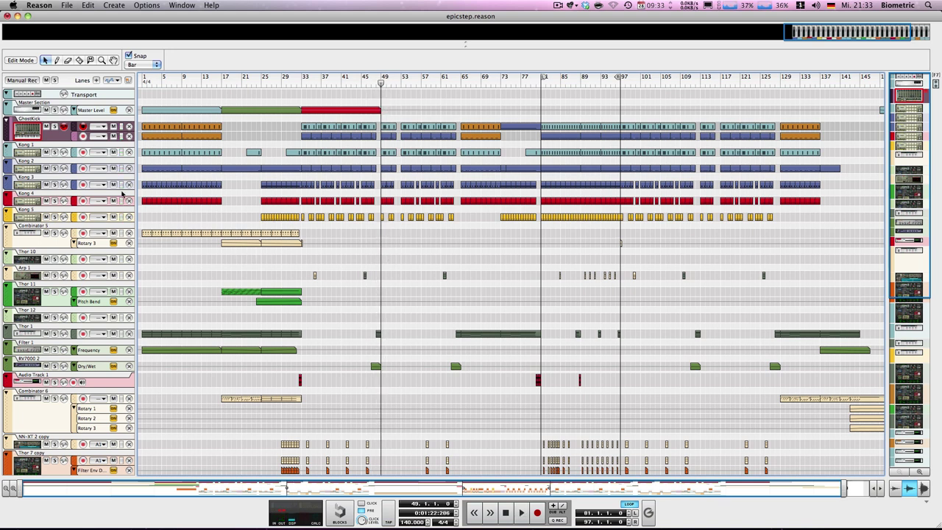
Step: Solo Thor 2, Thor 6 and Thor 3
{"action": "scroll", "coordinate": [226, 228], "scroll_direction": "down", "scroll_amount": 10}
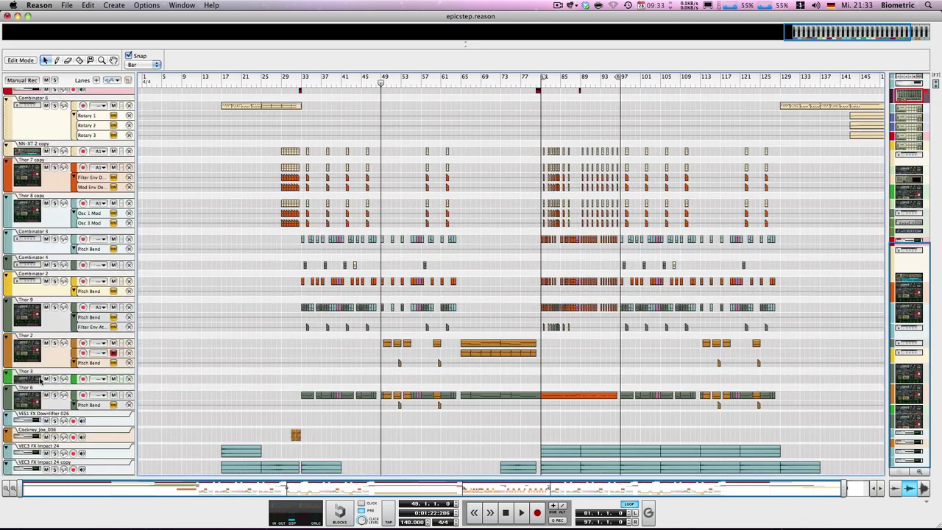
{"action": "key", "text": "space"}
{"action": "key", "text": "space"}
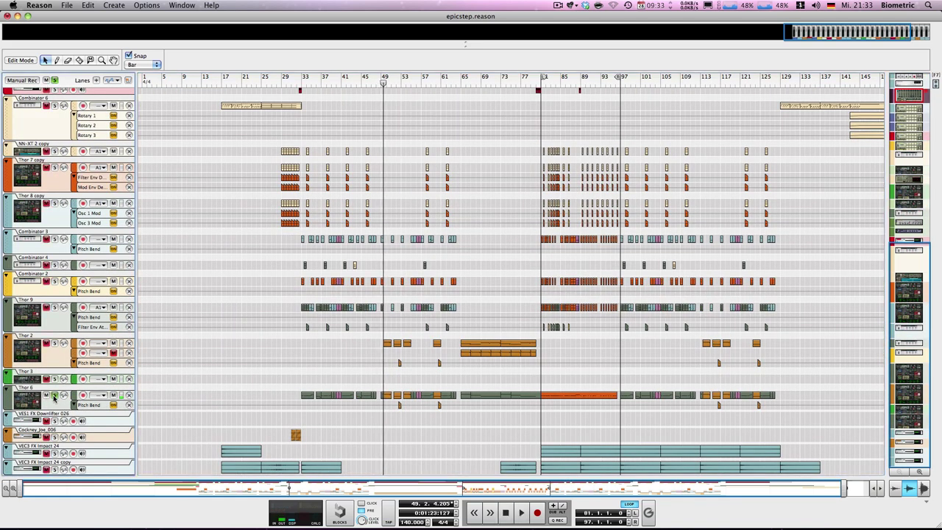
{"action": "left_click", "coordinate": [54, 344]}
{"action": "key", "text": "space"}
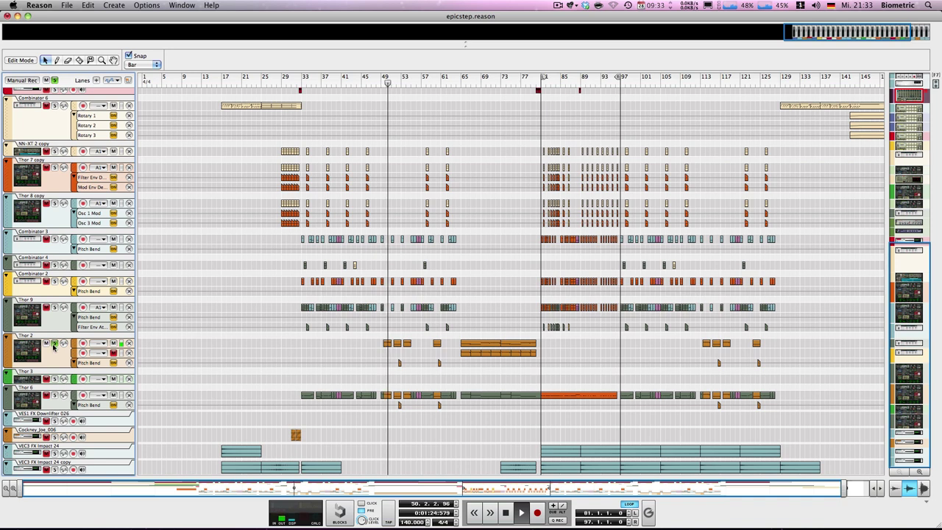
{"action": "left_click", "coordinate": [54, 395]}
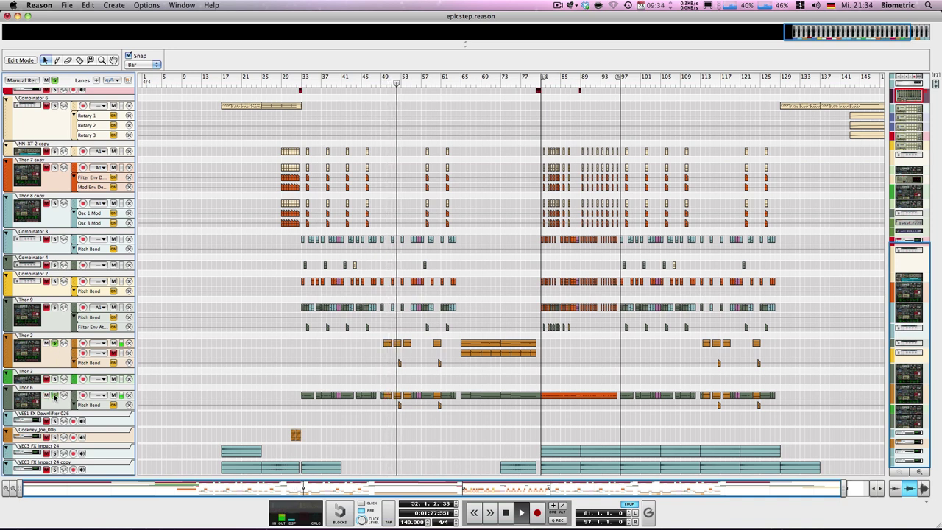
{"action": "left_click", "coordinate": [54, 378]}
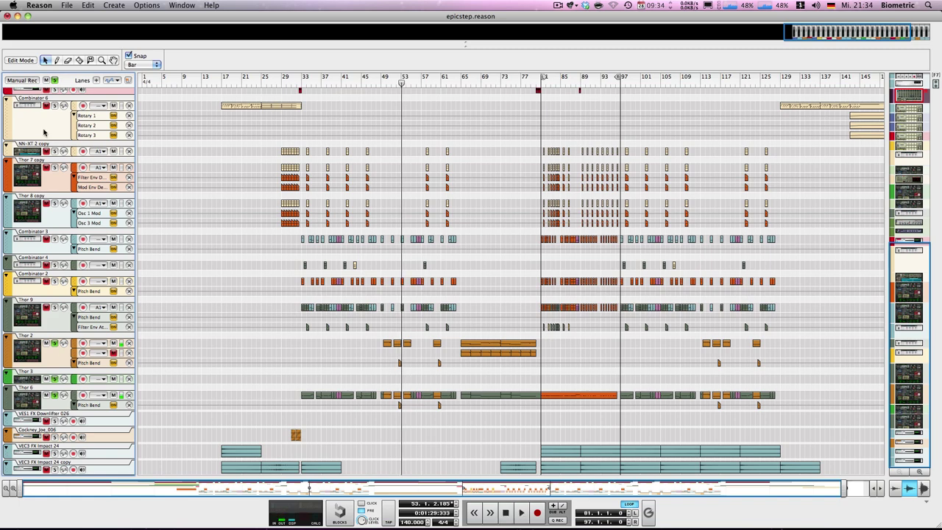
Step: Play the song from bar 33
{"action": "scroll", "coordinate": [318, 390], "scroll_direction": "up", "scroll_amount": 5}
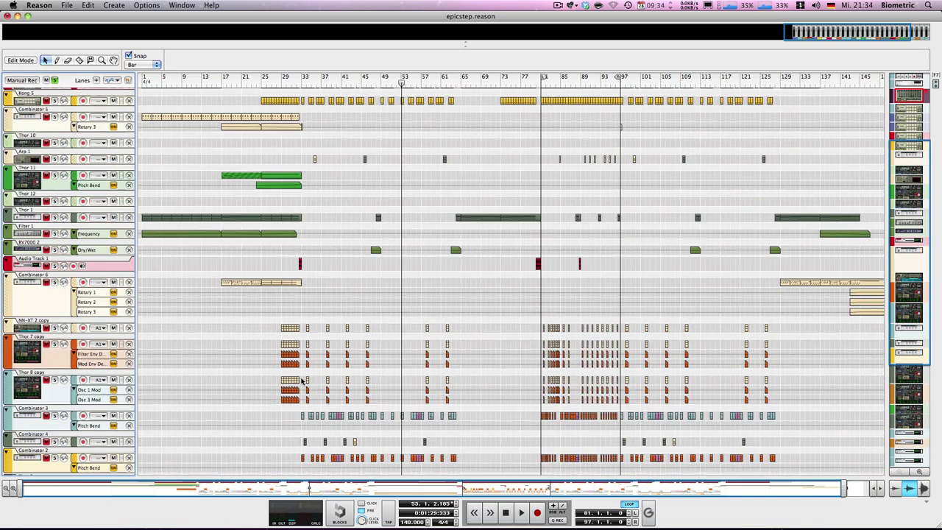
{"action": "left_click", "coordinate": [301, 82]}
{"action": "scroll", "coordinate": [308, 148], "scroll_direction": "up", "scroll_amount": 3}
{"action": "key", "text": "space"}
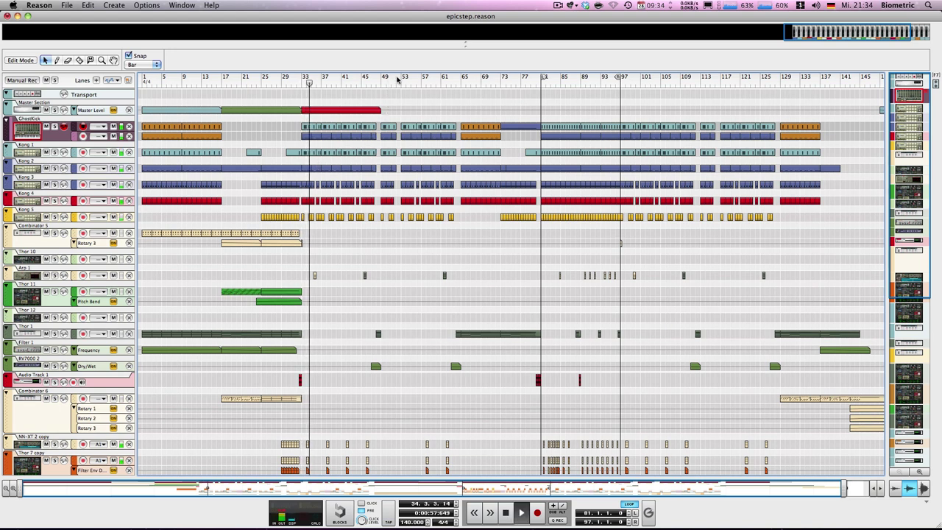
Step: Stop playback and audition briefly from bar 49
{"action": "key", "text": "space"}
{"action": "left_click", "coordinate": [302, 81]}
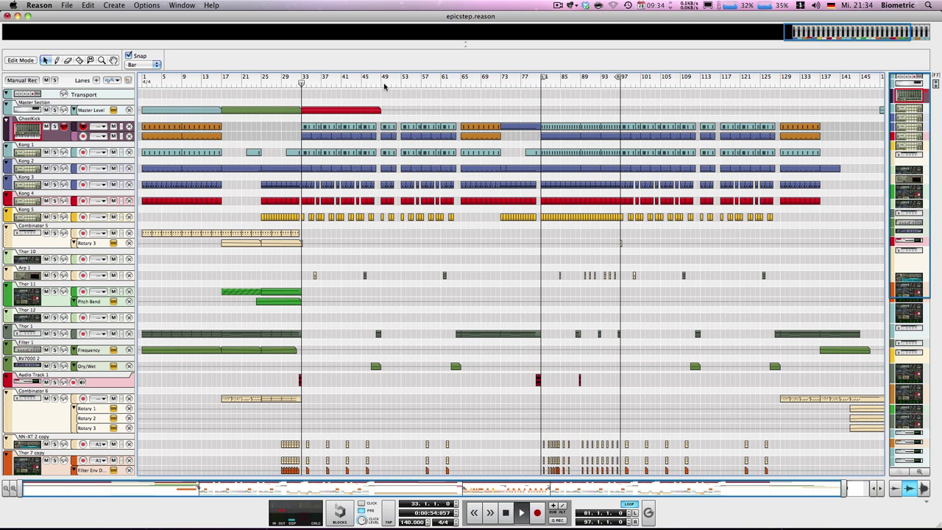
{"action": "left_click_drag", "start_coordinate": [384, 83], "coordinate": [380, 83]}
{"action": "key", "text": "space"}
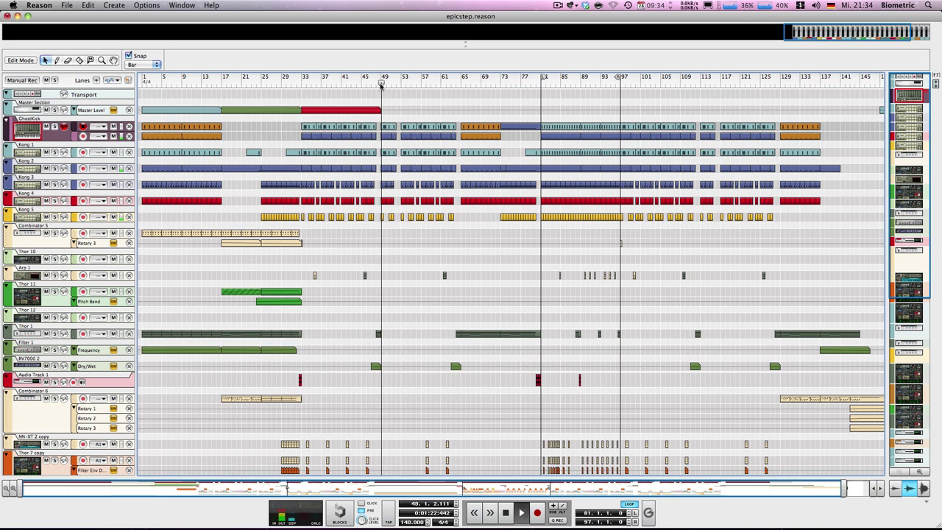
{"action": "key", "text": "space"}
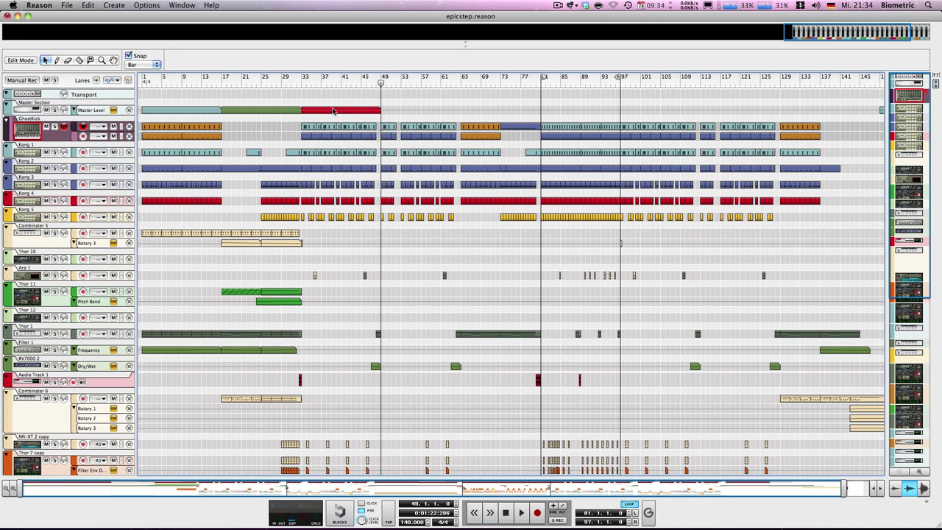
Step: Alt-drag a copy of the red clip to bars 49–65 and colour it orange
{"action": "left_click_drag", "start_coordinate": [332, 111], "coordinate": [411, 112]}
{"action": "right_click", "coordinate": [406, 110]}
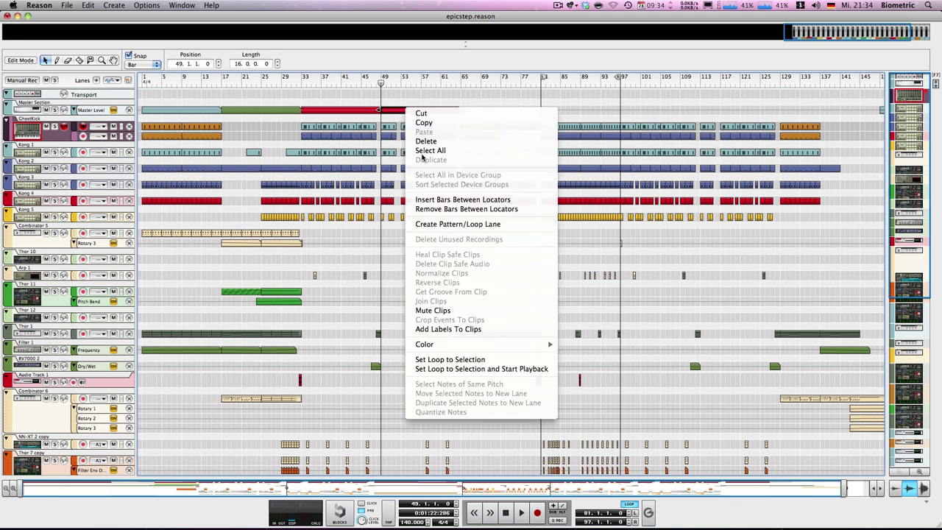
{"action": "mouse_move", "coordinate": [441, 344]}
{"action": "left_click", "coordinate": [596, 447]}
{"action": "left_click", "coordinate": [385, 91]}
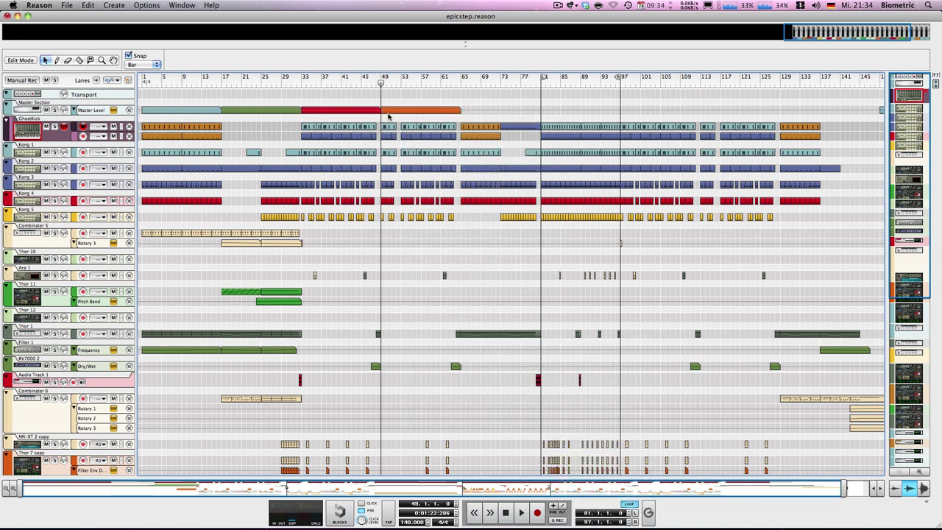
{"action": "left_click", "coordinate": [461, 76]}
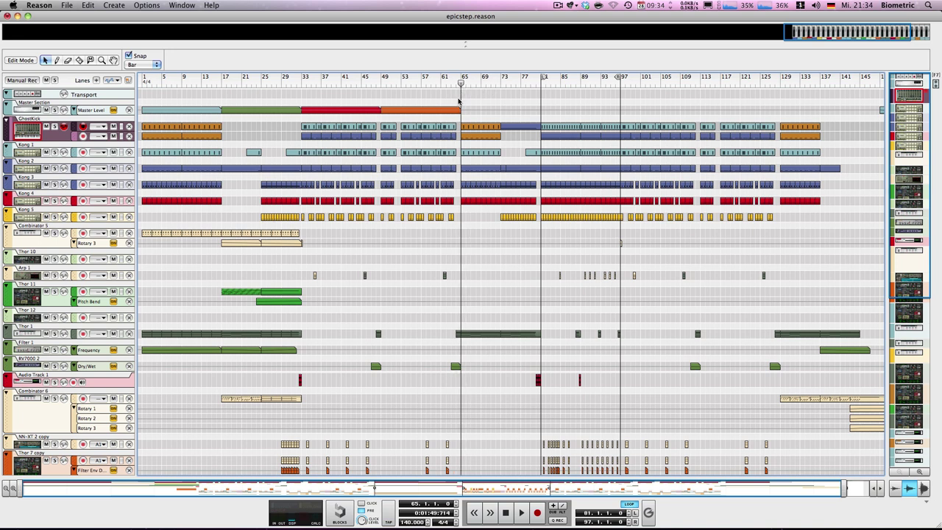
{"action": "left_click_drag", "start_coordinate": [457, 88], "coordinate": [545, 95]}
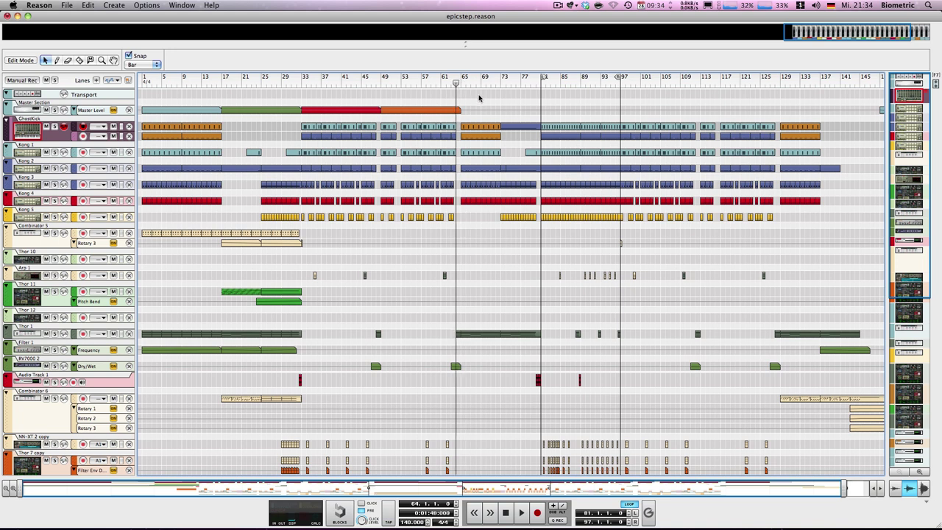
Step: Audition from bar 65 and from bar 17, then park the position at bar 65
{"action": "key", "text": "space"}
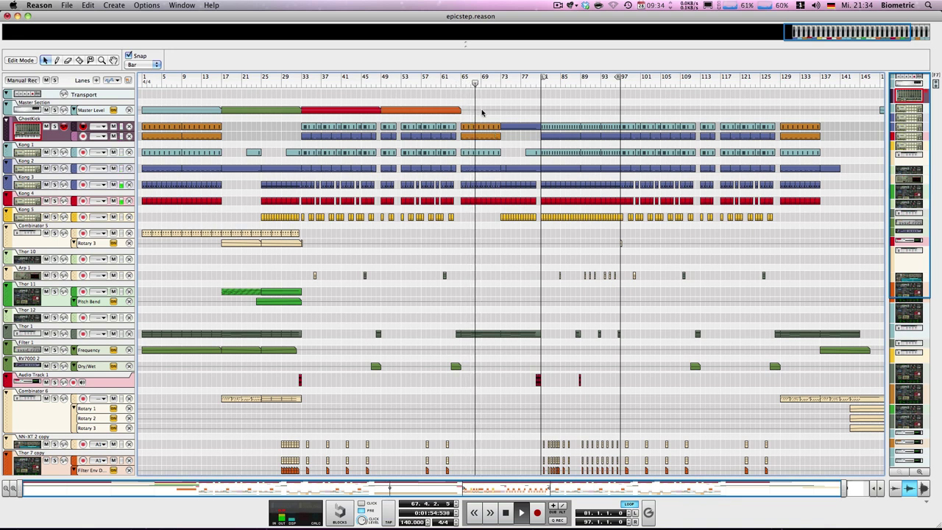
{"action": "key", "text": "space"}
{"action": "left_click", "coordinate": [222, 83]}
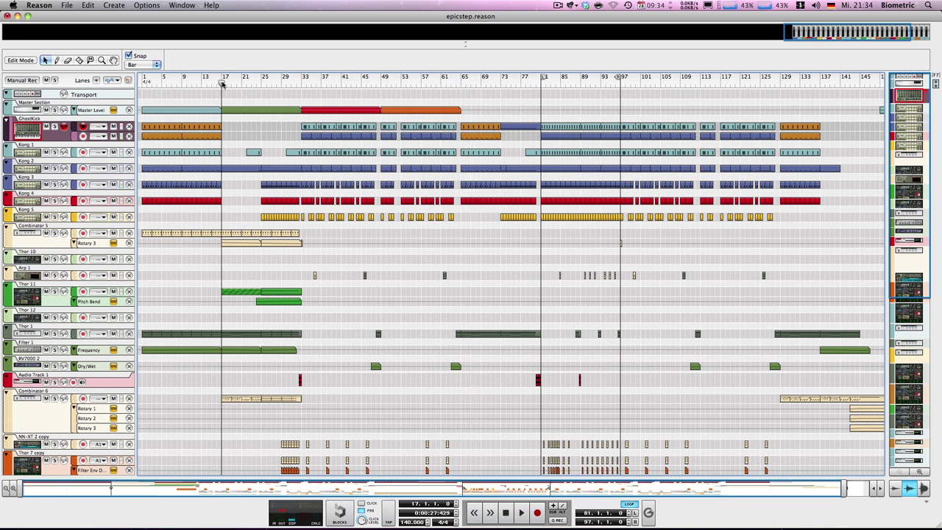
{"action": "key", "text": "space"}
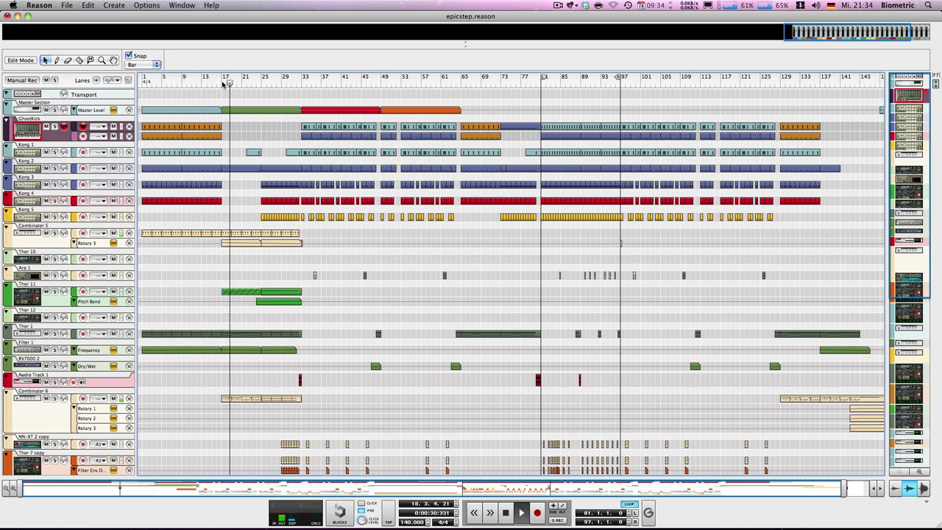
{"action": "key", "text": "space"}
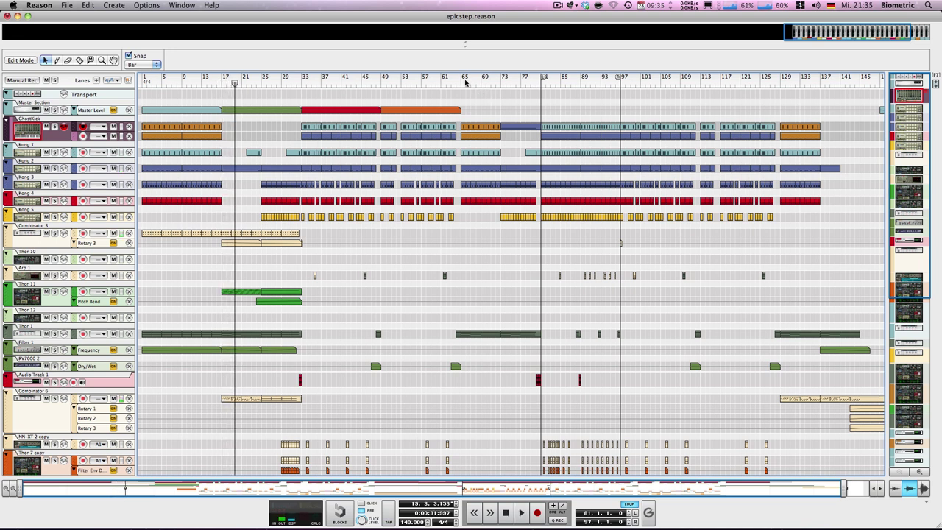
{"action": "left_click", "coordinate": [460, 82]}
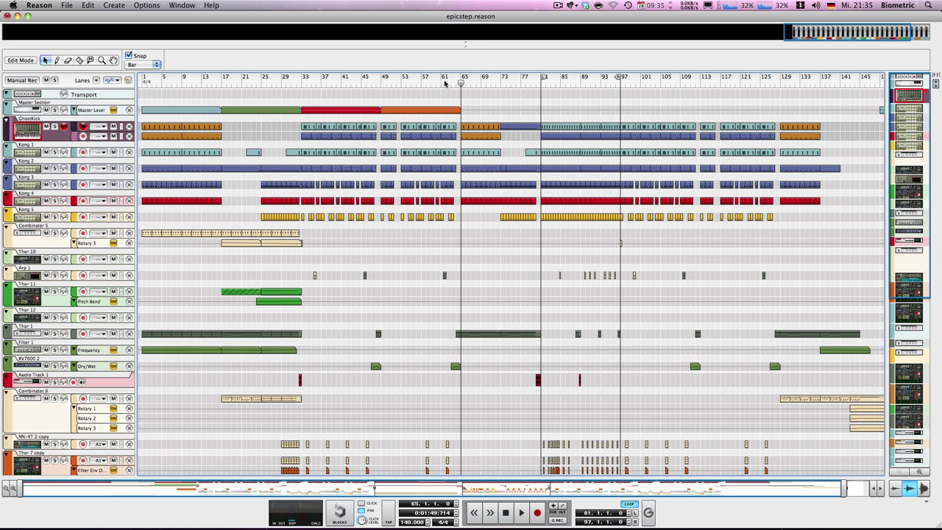
Step: Copy the green clip to bars 65–81 and colour it Moss Green
{"action": "left_click_drag", "start_coordinate": [263, 112], "coordinate": [496, 112]}
{"action": "right_click", "coordinate": [497, 111]}
{"action": "mouse_move", "coordinate": [553, 346]}
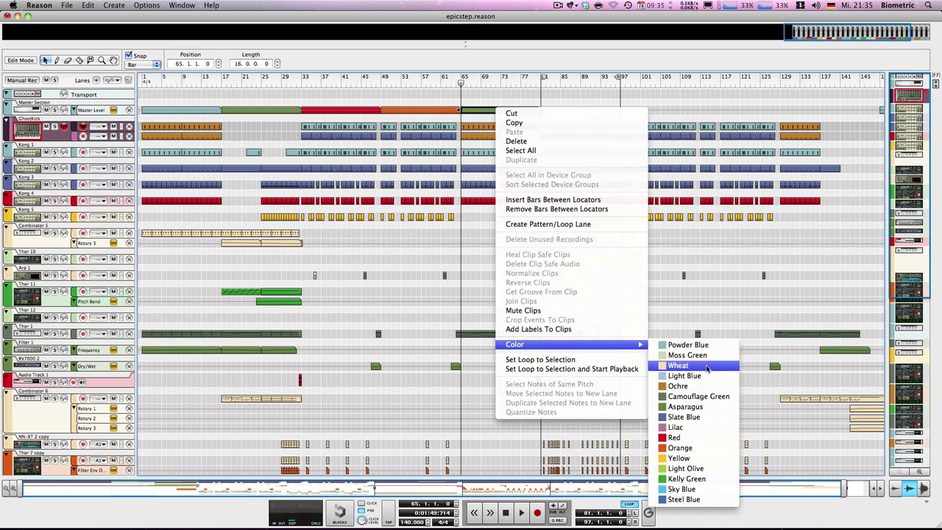
{"action": "left_click", "coordinate": [688, 355]}
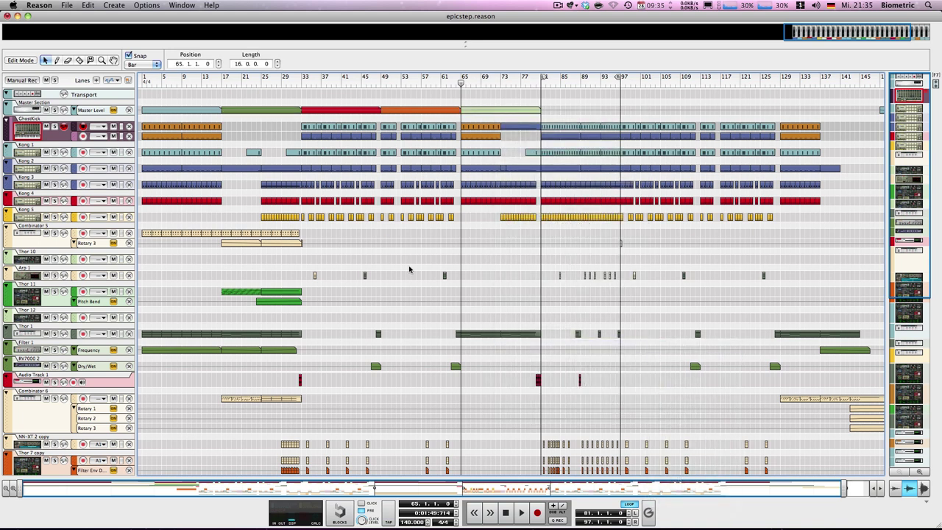
Step: Start playback from bar 73
{"action": "mouse_move", "coordinate": [459, 83]}
{"action": "left_mouse_down"}
{"action": "mouse_move", "coordinate": [260, 82]}
{"action": "mouse_move", "coordinate": [466, 87]}
{"action": "left_mouse_up"}
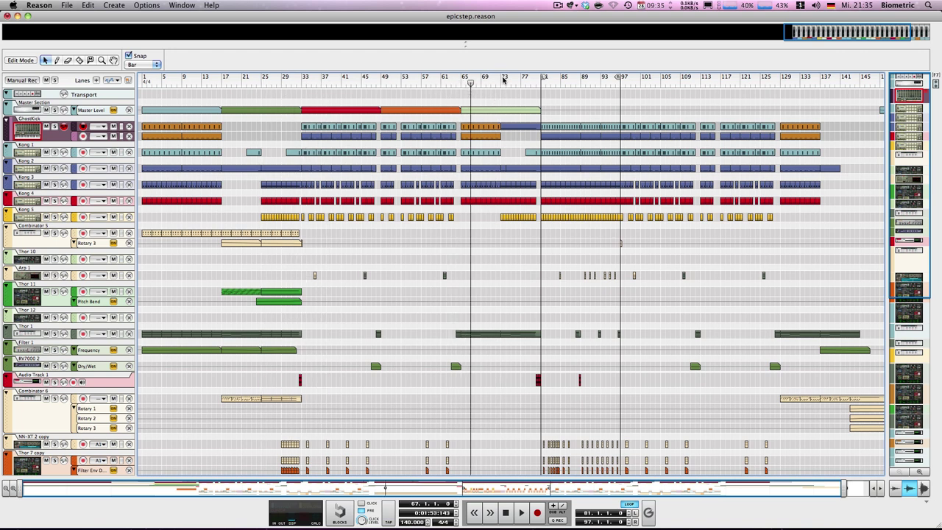
{"action": "left_click", "coordinate": [501, 83]}
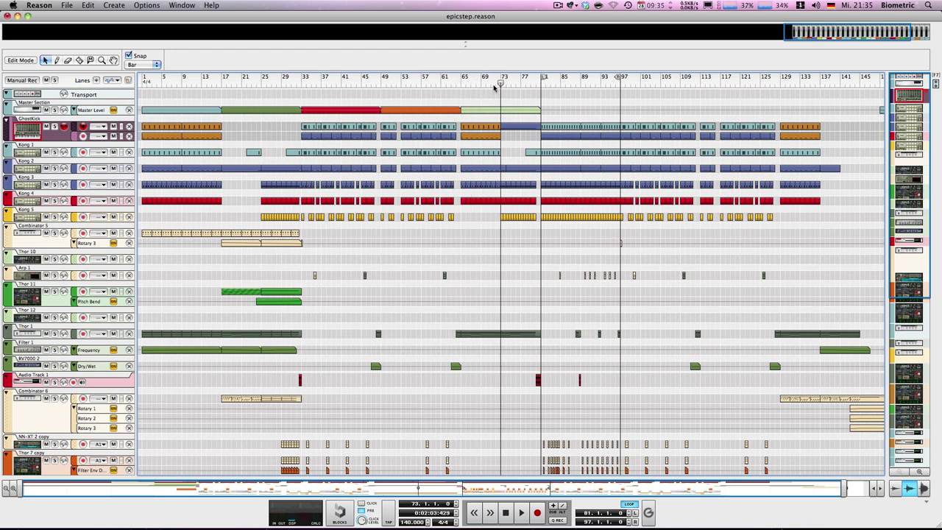
{"action": "key", "text": "space"}
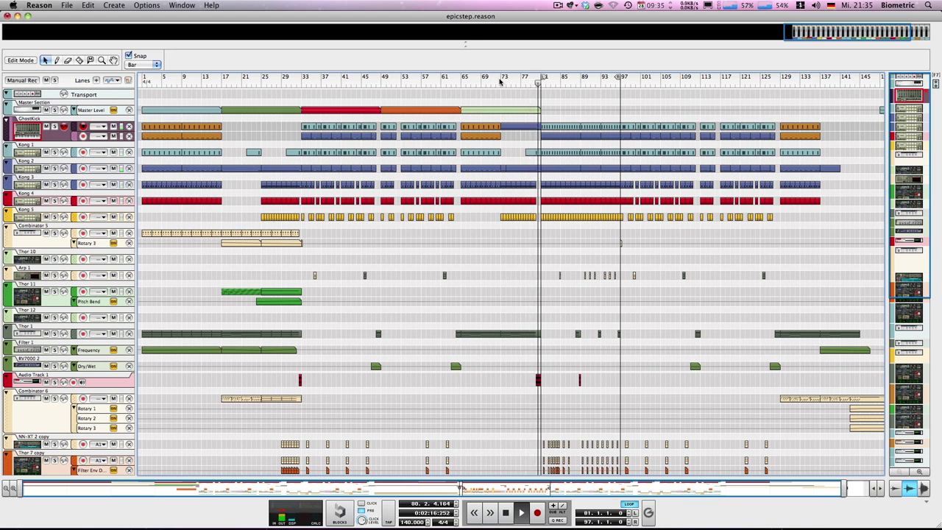
Step: Stop playback, then play from bar 81 and stop around bar 85
{"action": "left_click", "coordinate": [539, 84]}
{"action": "key", "text": "space"}
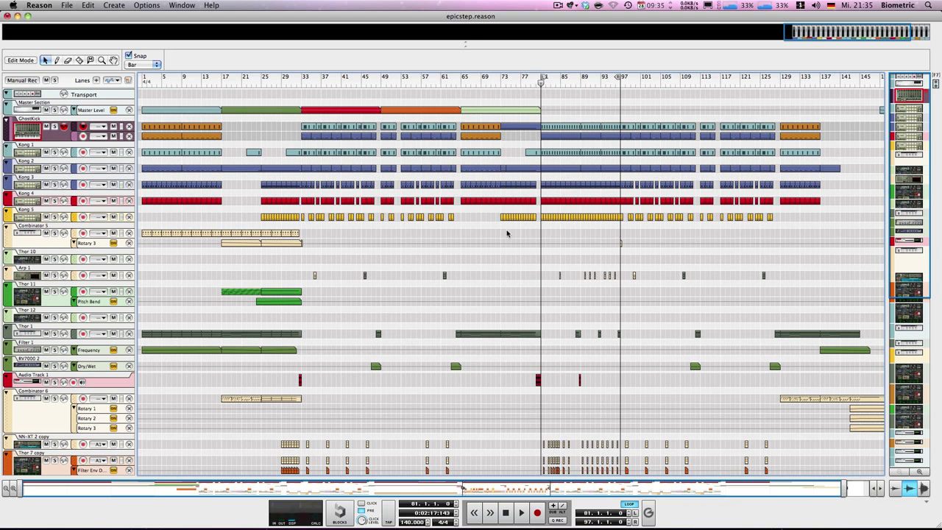
{"action": "scroll", "coordinate": [431, 390], "scroll_direction": "down", "scroll_amount": 8}
{"action": "scroll", "coordinate": [442, 405], "scroll_direction": "up", "scroll_amount": 8}
{"action": "key", "text": "space"}
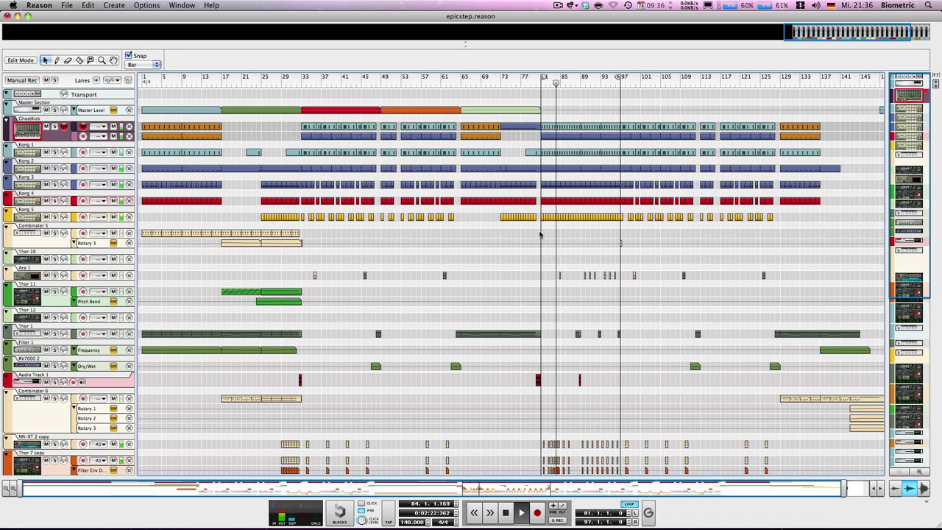
{"action": "key", "text": "space"}
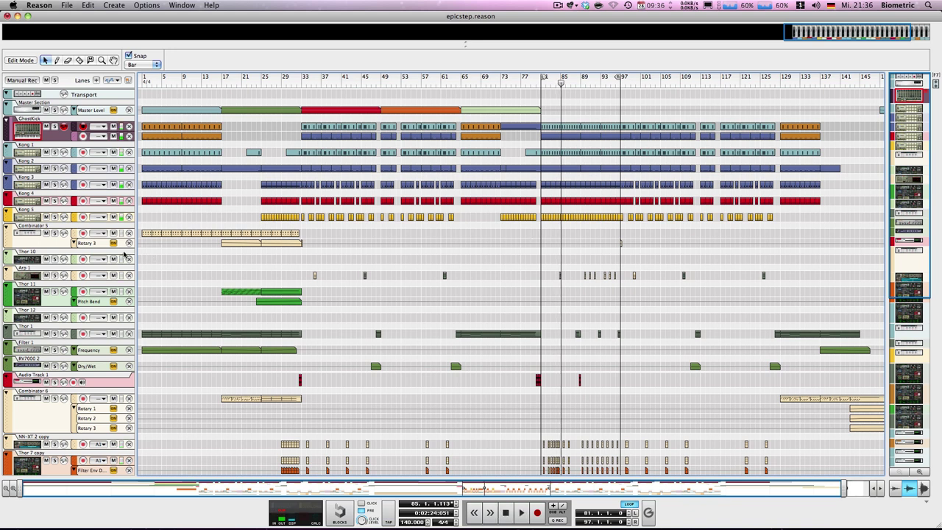
Step: Briefly solo and unsolo Thor 11, then return the song position to bar 81
{"action": "left_click", "coordinate": [55, 292]}
{"action": "left_click", "coordinate": [54, 292]}
{"action": "left_click_drag", "start_coordinate": [302, 101], "coordinate": [368, 108]}
{"action": "left_click_drag", "start_coordinate": [650, 485], "coordinate": [794, 479]}
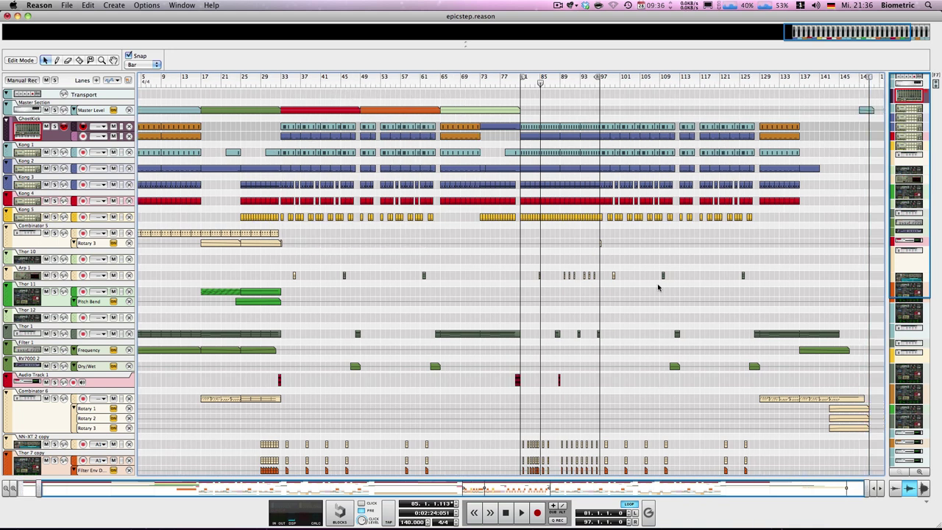
{"action": "left_click_drag", "start_coordinate": [657, 287], "coordinate": [518, 298]}
{"action": "key", "text": "KP_0"}
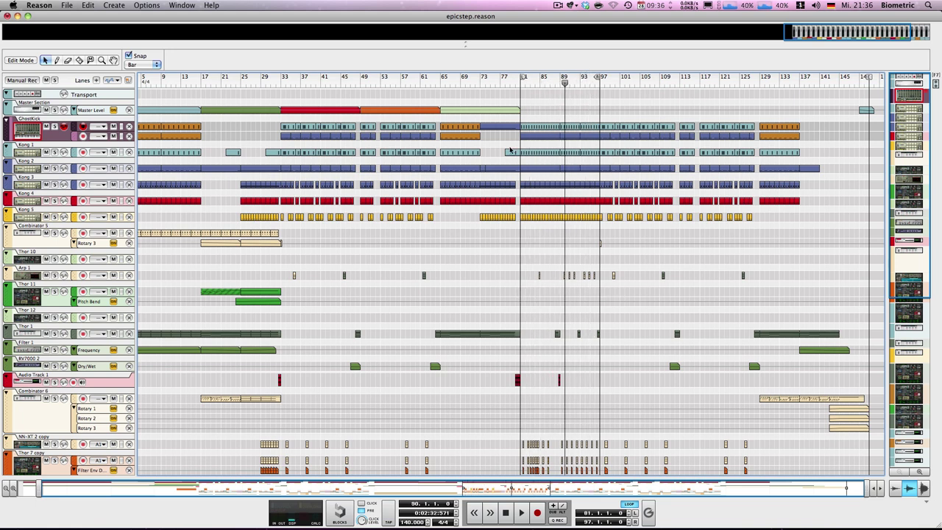
Step: Draw a Master Level clip spanning bars 81–97 and colour it Steel Blue
{"action": "key", "text": "w"}
{"action": "mouse_move", "coordinate": [523, 110]}
{"action": "left_mouse_down"}
{"action": "mouse_move", "coordinate": [621, 101]}
{"action": "mouse_move", "coordinate": [599, 101]}
{"action": "left_mouse_up"}
{"action": "key", "text": "q"}
{"action": "right_click", "coordinate": [582, 112]}
{"action": "mouse_move", "coordinate": [629, 346]}
{"action": "left_click", "coordinate": [777, 499]}
{"action": "left_click", "coordinate": [641, 110]}
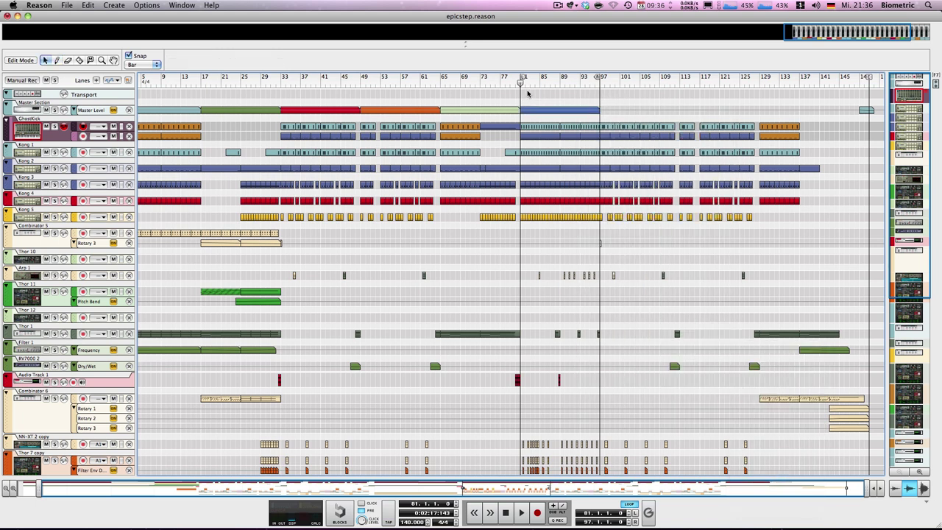
{"action": "left_click", "coordinate": [538, 112]}
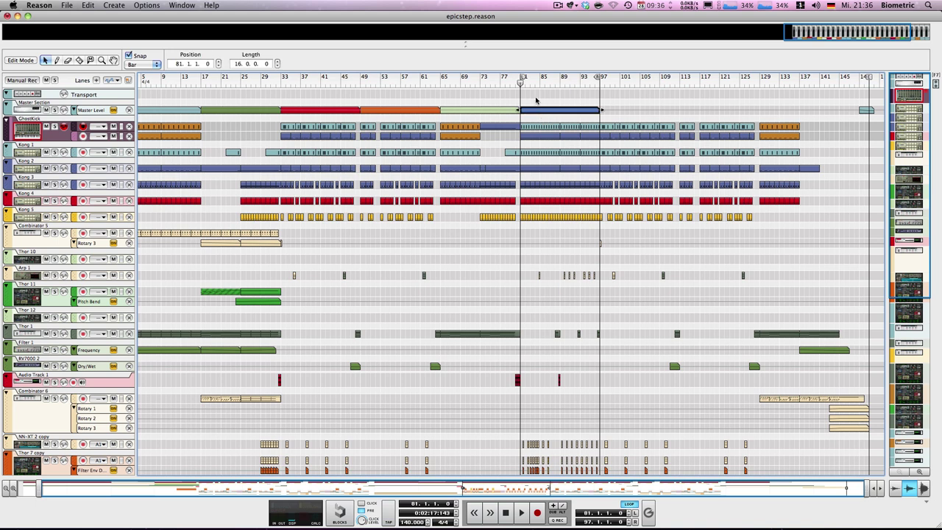
Step: Play briefly from just before bar 81, then move the position to bar 95
{"action": "left_click", "coordinate": [518, 82]}
{"action": "key", "text": "space"}
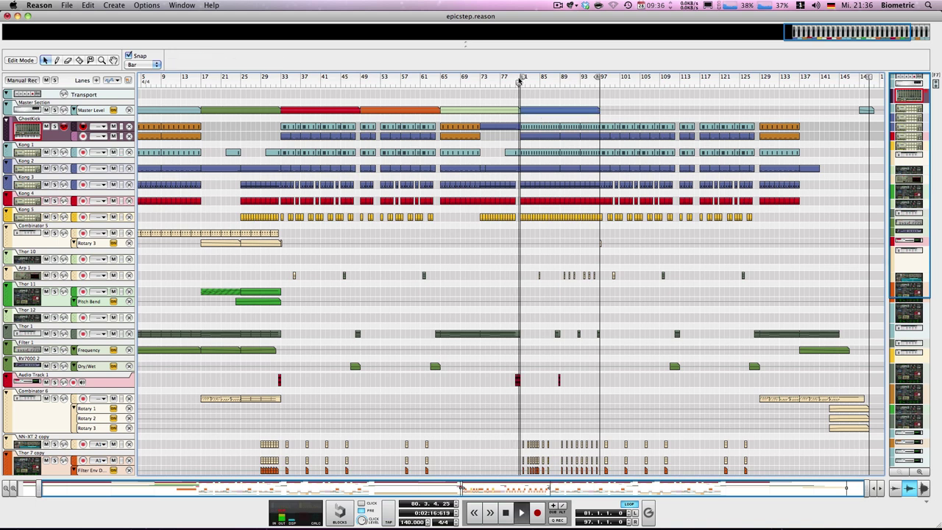
{"action": "key", "text": "space"}
{"action": "left_click", "coordinate": [589, 82]}
{"action": "left_click_drag", "start_coordinate": [588, 82], "coordinate": [600, 82]}
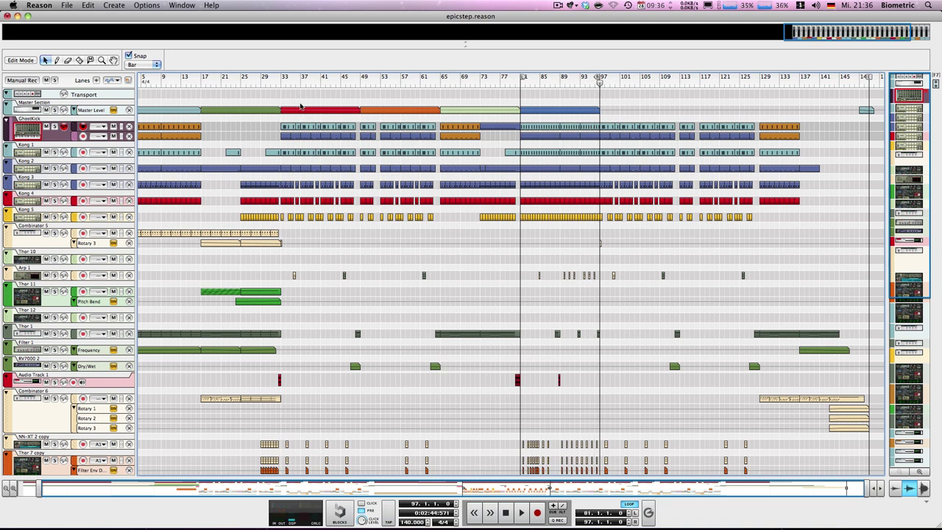
{"action": "key", "text": "r"}
{"action": "left_click_drag", "start_coordinate": [280, 89], "coordinate": [438, 405]}
{"action": "key", "text": "q"}
{"action": "left_click", "coordinate": [395, 271]}
{"action": "left_click_drag", "start_coordinate": [675, 81], "coordinate": [705, 82]}
{"action": "left_click", "coordinate": [618, 85]}
{"action": "key", "text": "space"}
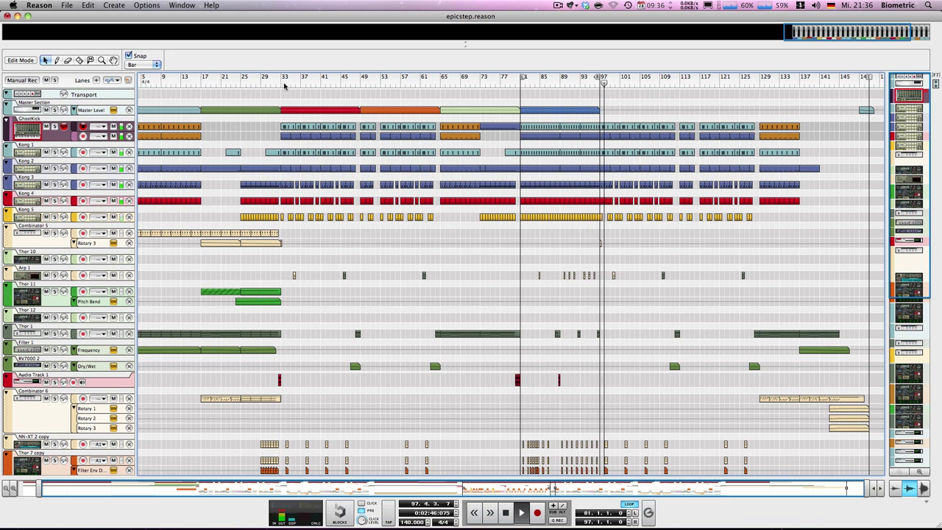
{"action": "key", "text": "space"}
{"action": "left_click", "coordinate": [280, 82]}
{"action": "key", "text": "space"}
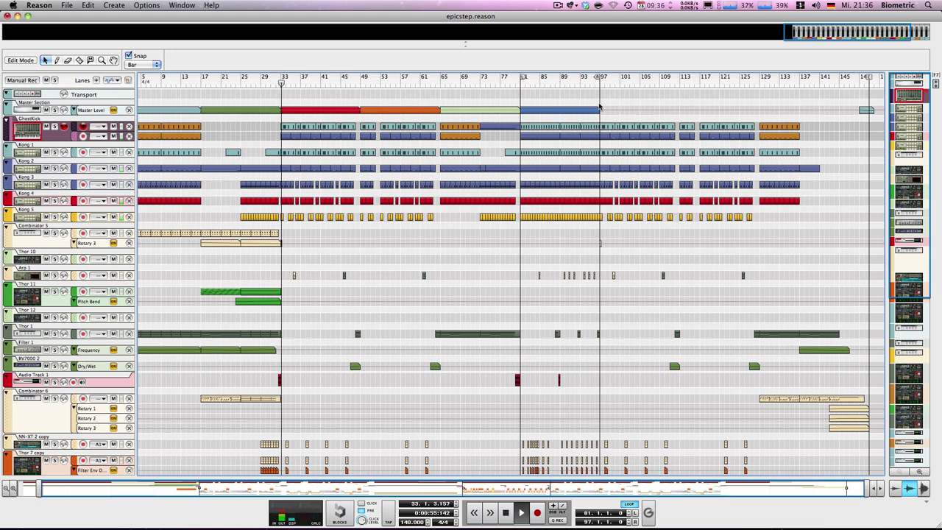
{"action": "key", "text": "space"}
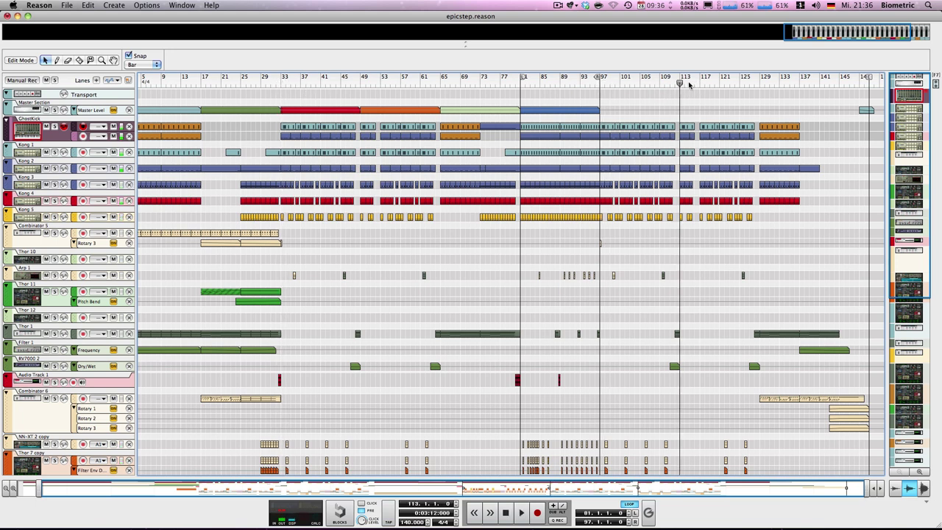
{"action": "mouse_move", "coordinate": [690, 84]}
{"action": "left_mouse_down"}
{"action": "mouse_move", "coordinate": [699, 84]}
{"action": "mouse_move", "coordinate": [679, 83]}
{"action": "left_mouse_up"}
{"action": "key", "text": "space"}
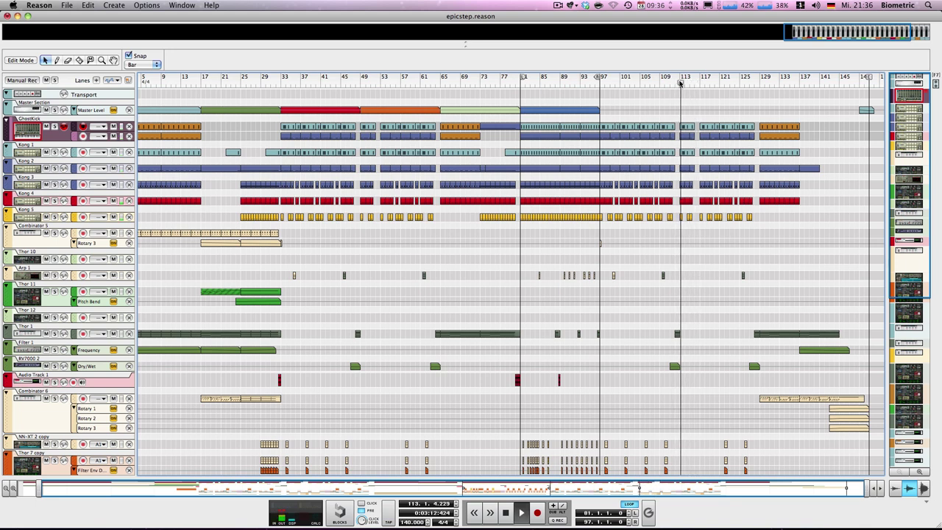
{"action": "key", "text": "space"}
{"action": "left_click", "coordinate": [360, 82]}
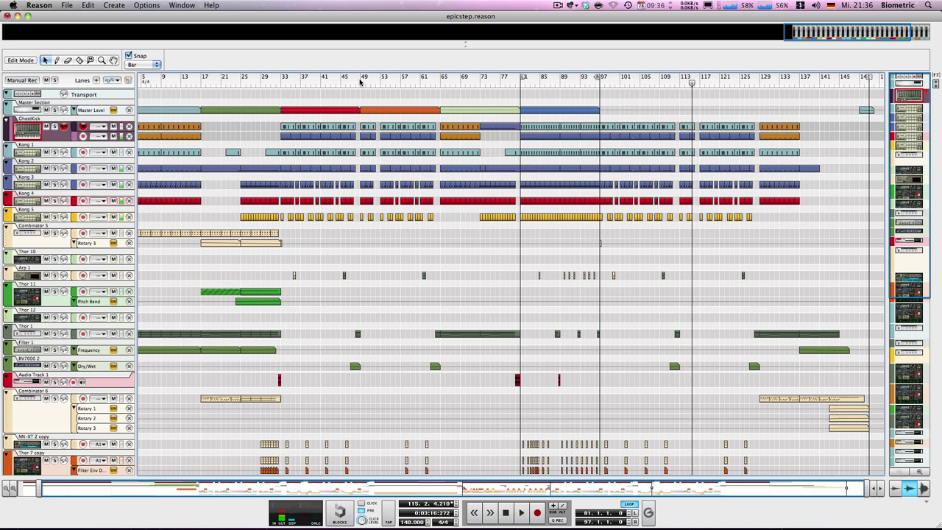
{"action": "key", "text": "space"}
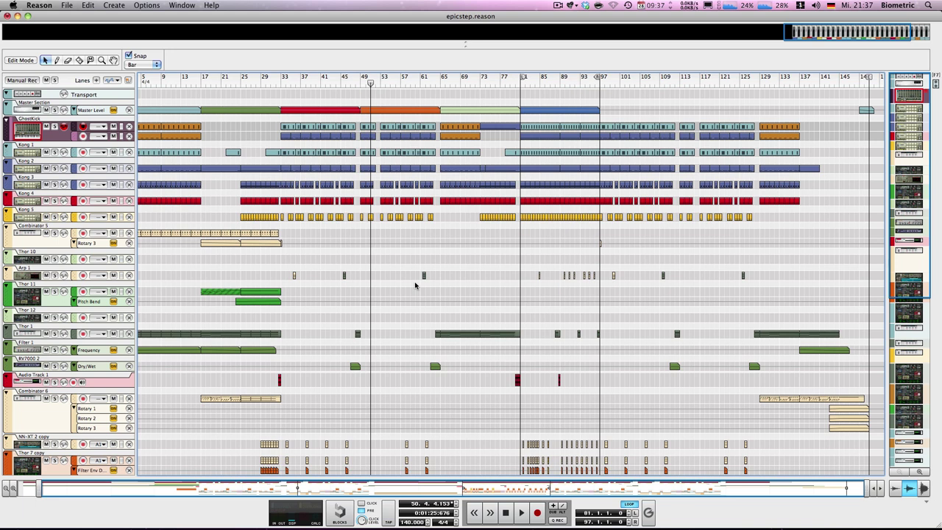
{"action": "left_click_drag", "start_coordinate": [524, 248], "coordinate": [490, 239]}
{"action": "left_click", "coordinate": [151, 83]}
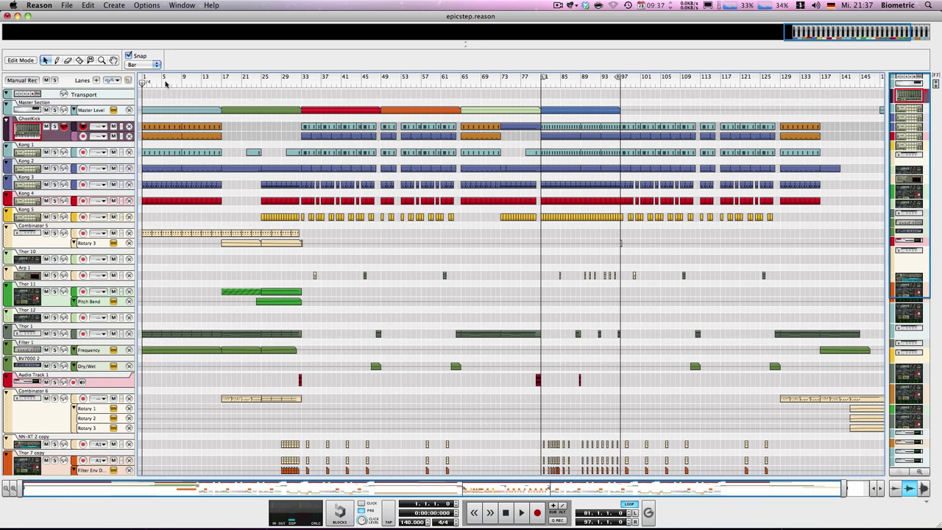
{"action": "mouse_move", "coordinate": [293, 83]}
{"action": "left_mouse_down"}
{"action": "mouse_move", "coordinate": [221, 83]}
{"action": "mouse_move", "coordinate": [303, 83]}
{"action": "left_mouse_up"}
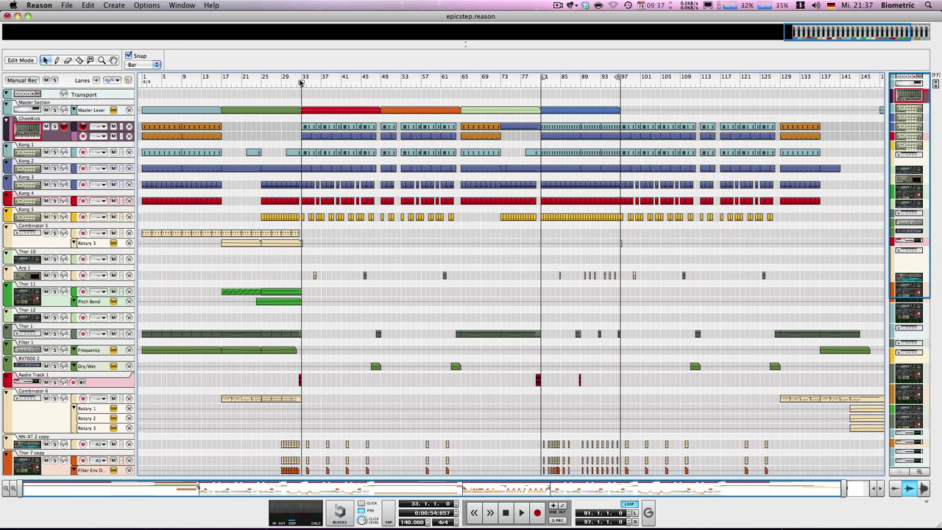
{"action": "mouse_move", "coordinate": [300, 83]}
{"action": "left_mouse_down"}
{"action": "mouse_move", "coordinate": [779, 134]}
{"action": "mouse_move", "coordinate": [321, 129]}
{"action": "mouse_move", "coordinate": [461, 126]}
{"action": "left_mouse_up"}
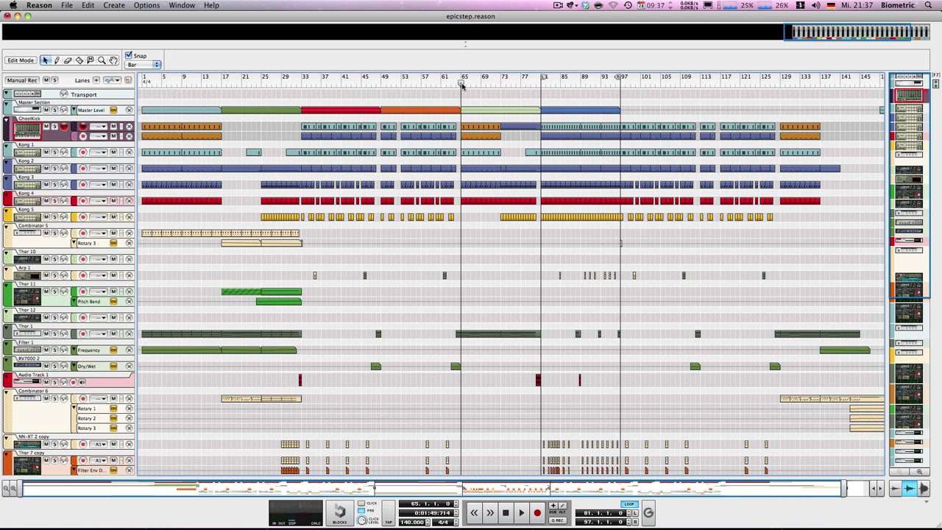
{"action": "mouse_move", "coordinate": [463, 83]}
{"action": "left_mouse_down"}
{"action": "mouse_move", "coordinate": [669, 84]}
{"action": "mouse_move", "coordinate": [616, 84]}
{"action": "mouse_move", "coordinate": [622, 88]}
{"action": "left_mouse_up"}
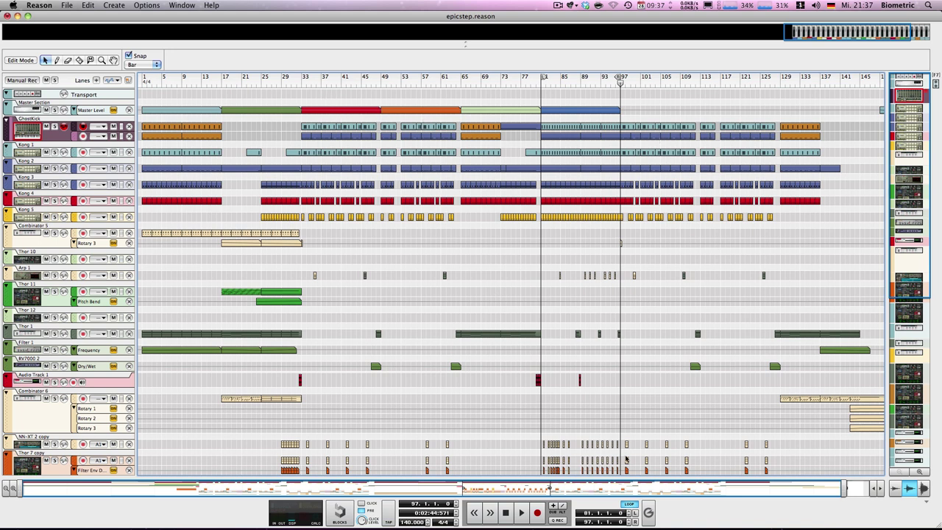
{"action": "scroll", "coordinate": [670, 370], "scroll_direction": "right", "scroll_amount": 3}
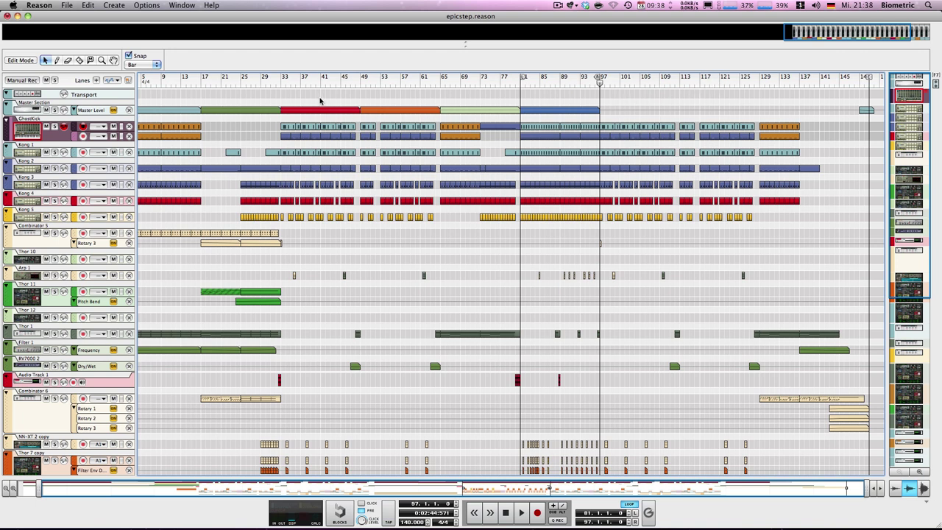
Step: Copy the red and orange section clips to bar 97, then play back from around bar 128
{"action": "left_click_drag", "start_coordinate": [318, 101], "coordinate": [626, 112]}
{"action": "mouse_move", "coordinate": [521, 97]}
{"action": "left_mouse_down"}
{"action": "mouse_move", "coordinate": [572, 97]}
{"action": "mouse_move", "coordinate": [509, 99]}
{"action": "mouse_move", "coordinate": [572, 98]}
{"action": "mouse_move", "coordinate": [515, 98]}
{"action": "mouse_move", "coordinate": [550, 99]}
{"action": "left_mouse_up"}
{"action": "mouse_move", "coordinate": [614, 89]}
{"action": "left_mouse_down"}
{"action": "mouse_move", "coordinate": [763, 84]}
{"action": "mouse_move", "coordinate": [754, 83]}
{"action": "left_mouse_up"}
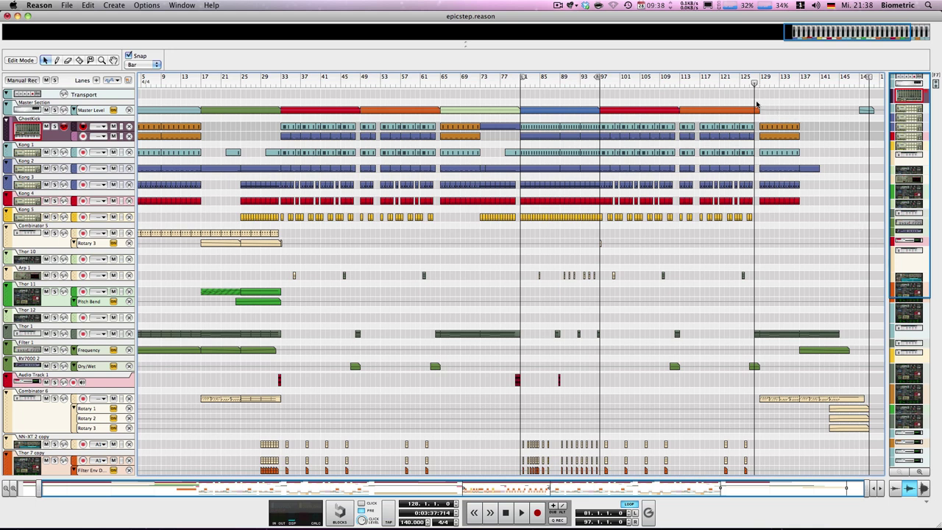
{"action": "key", "text": "space"}
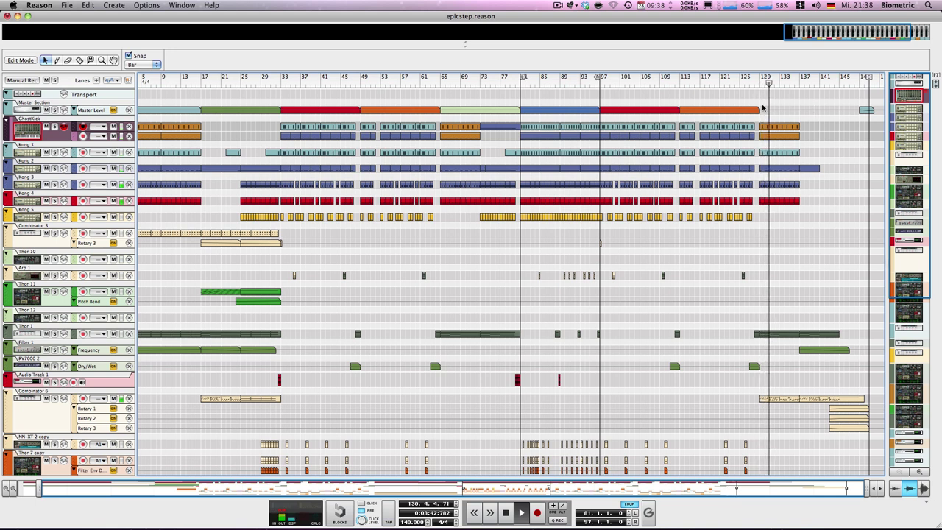
{"action": "key", "text": "space"}
{"action": "left_click", "coordinate": [441, 87]}
{"action": "key", "text": "space"}
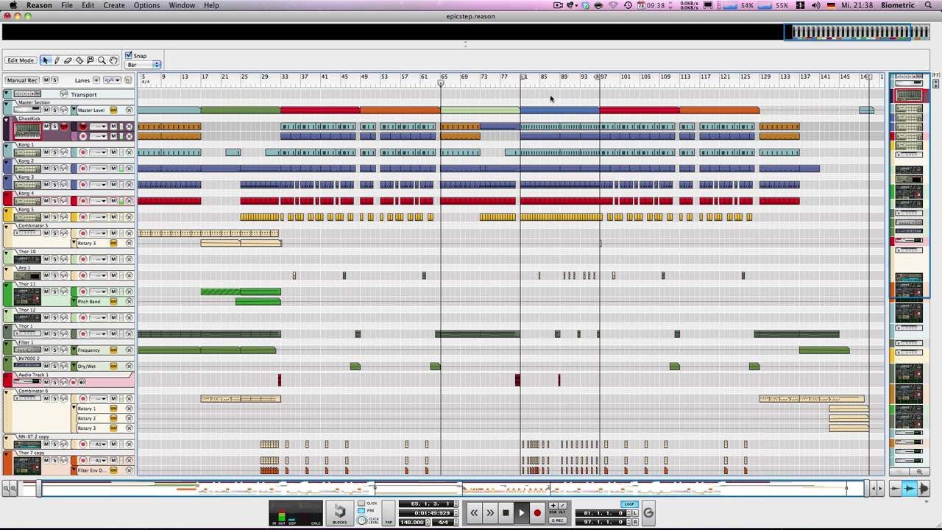
{"action": "key", "text": "space"}
{"action": "left_click", "coordinate": [760, 83]}
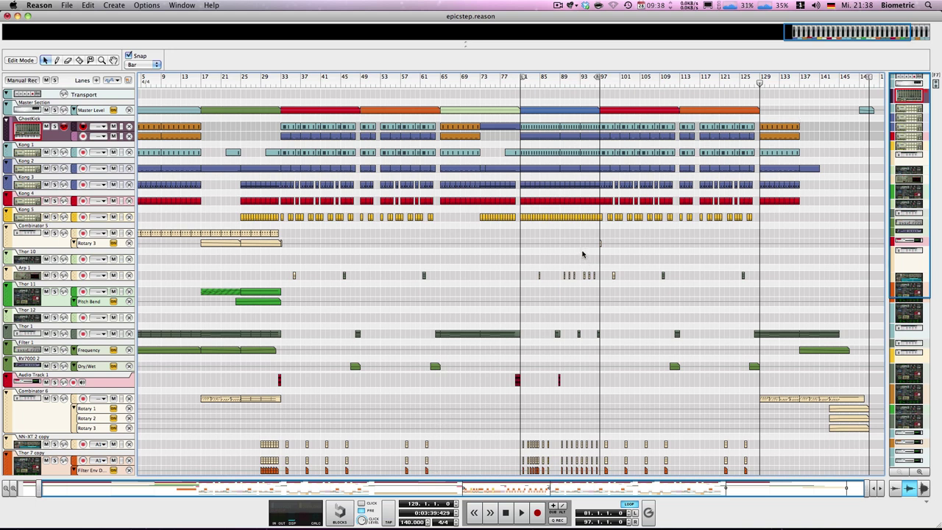
{"action": "key", "text": "space"}
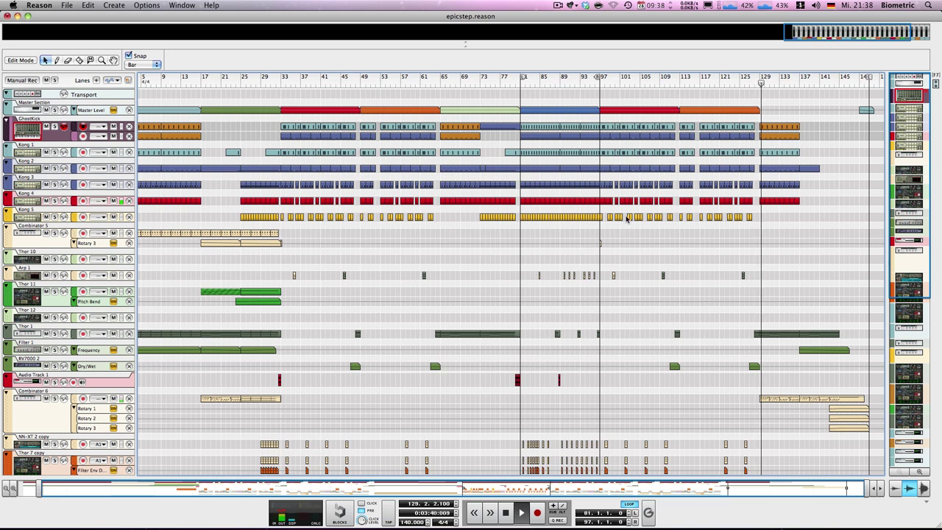
{"action": "key", "text": "space"}
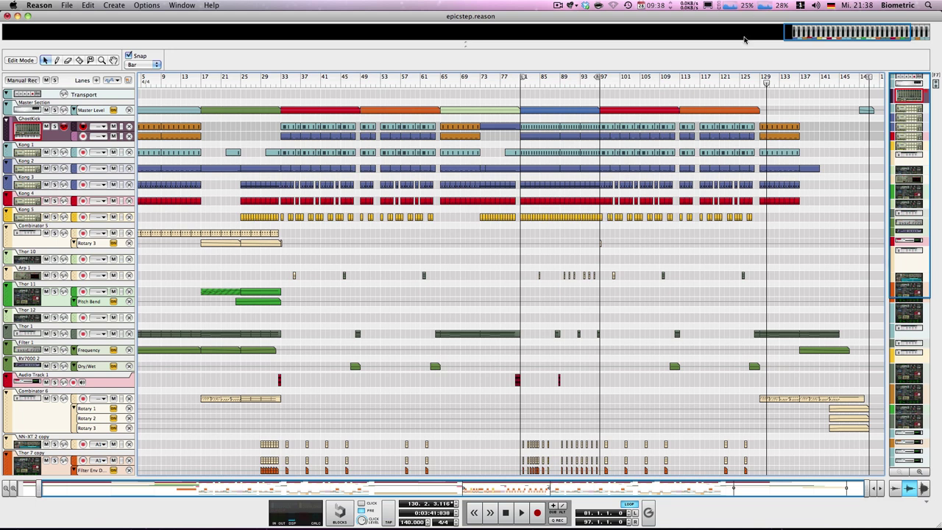
{"action": "key", "text": "space"}
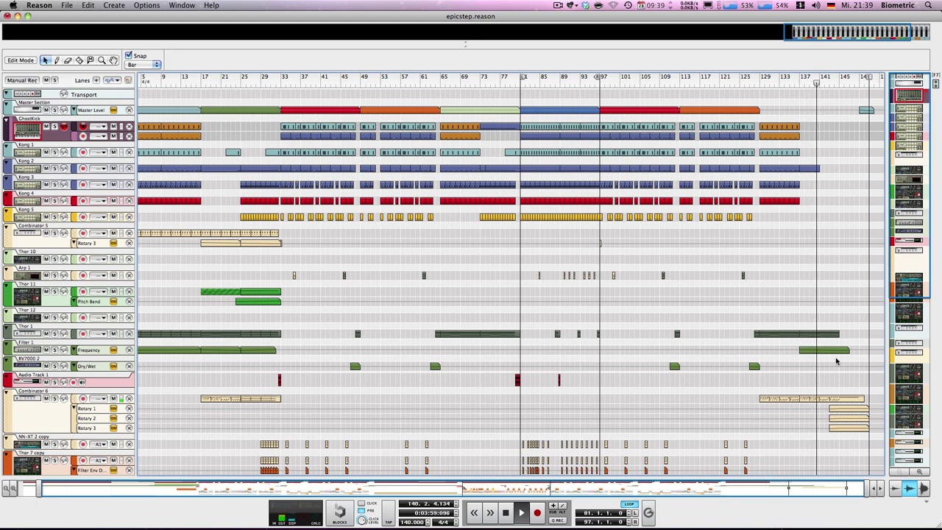
Step: Draw a 16-bar outro clip over bars 129–145, colour it Wheat, and move the song position to bar 145
{"action": "key", "text": "w"}
{"action": "left_click_drag", "start_coordinate": [761, 110], "coordinate": [840, 103]}
{"action": "key", "text": "q"}
{"action": "right_click", "coordinate": [814, 114]}
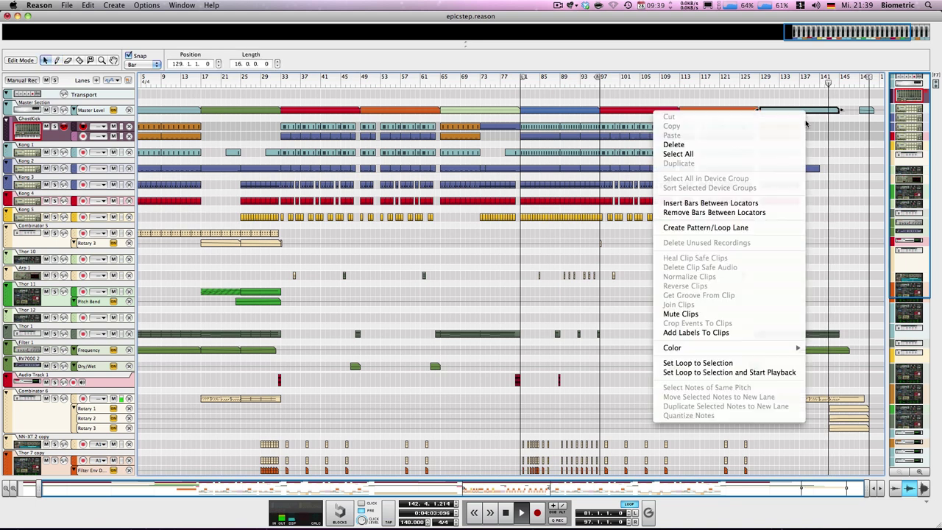
{"action": "mouse_move", "coordinate": [710, 348]}
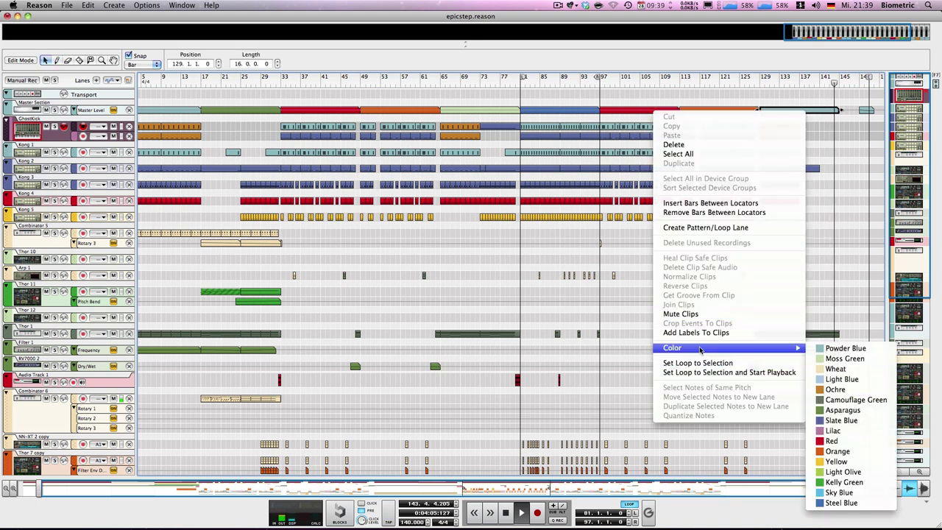
{"action": "left_click", "coordinate": [838, 368]}
{"action": "left_click", "coordinate": [858, 258]}
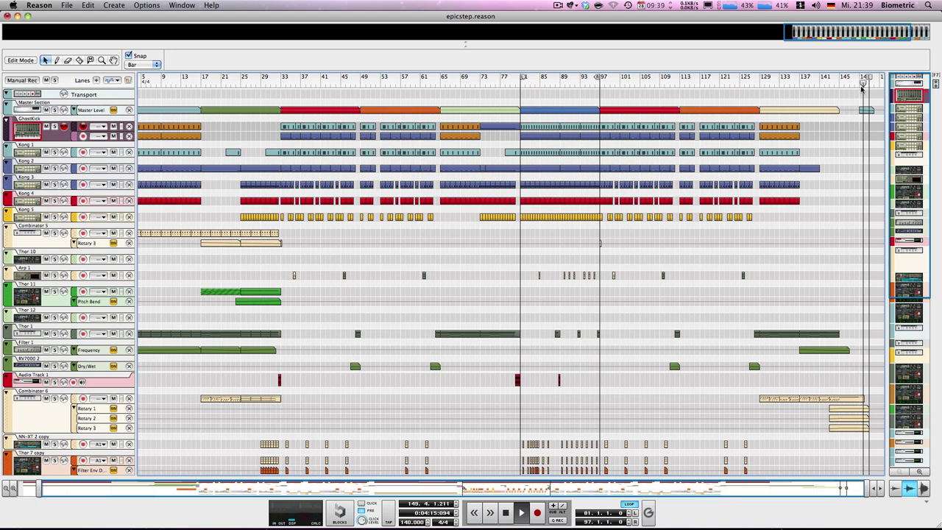
{"action": "left_click", "coordinate": [846, 78]}
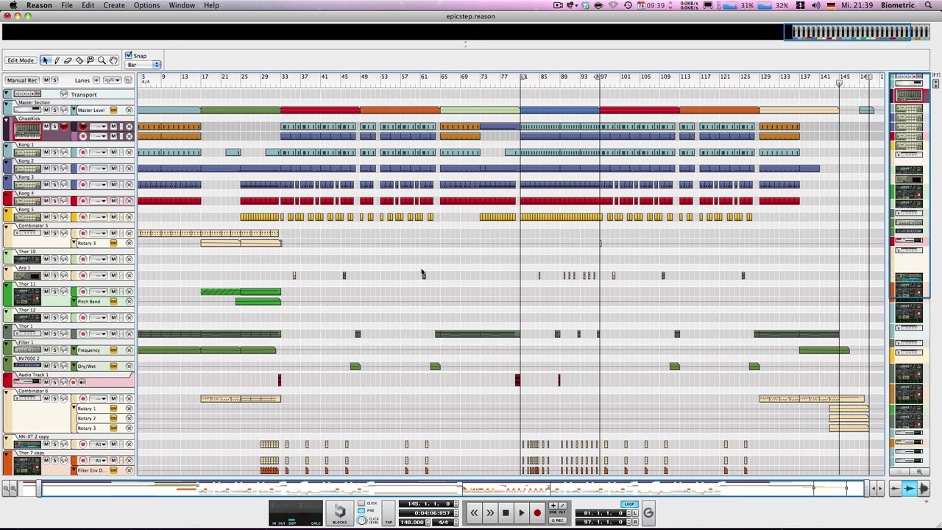
{"action": "left_click_drag", "start_coordinate": [360, 263], "coordinate": [401, 230]}
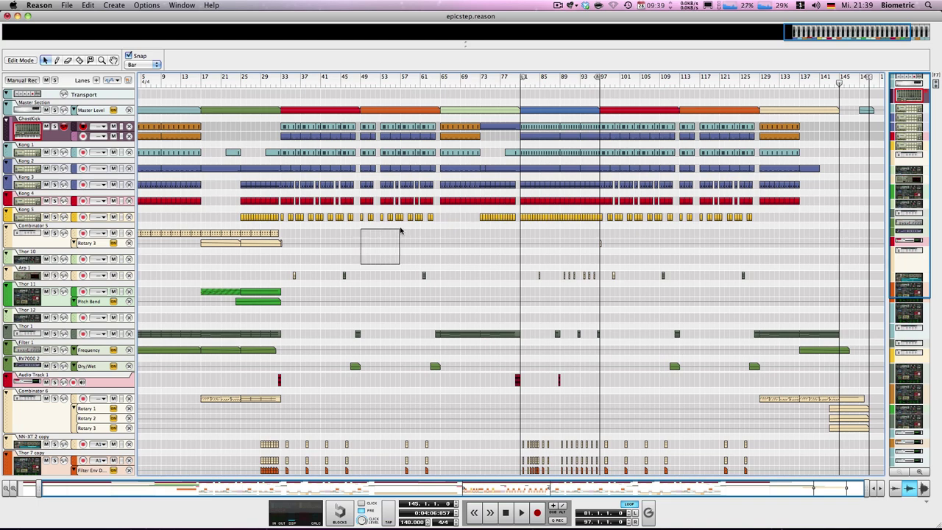